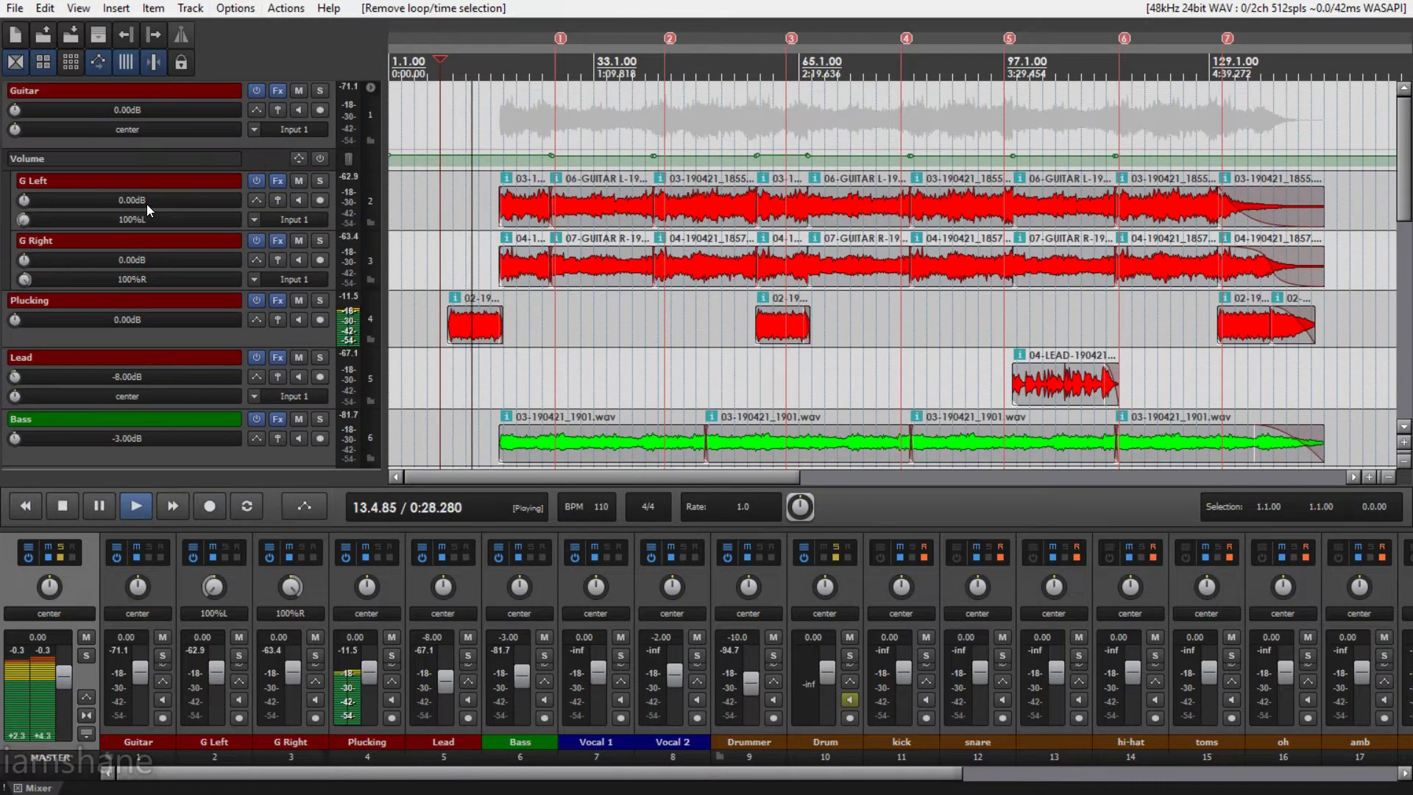
Enlarge the mixer to examine its effect inserts, sends and channel strips in the current theme, and restore its compact height.
drag(920, 530, 974, 107)
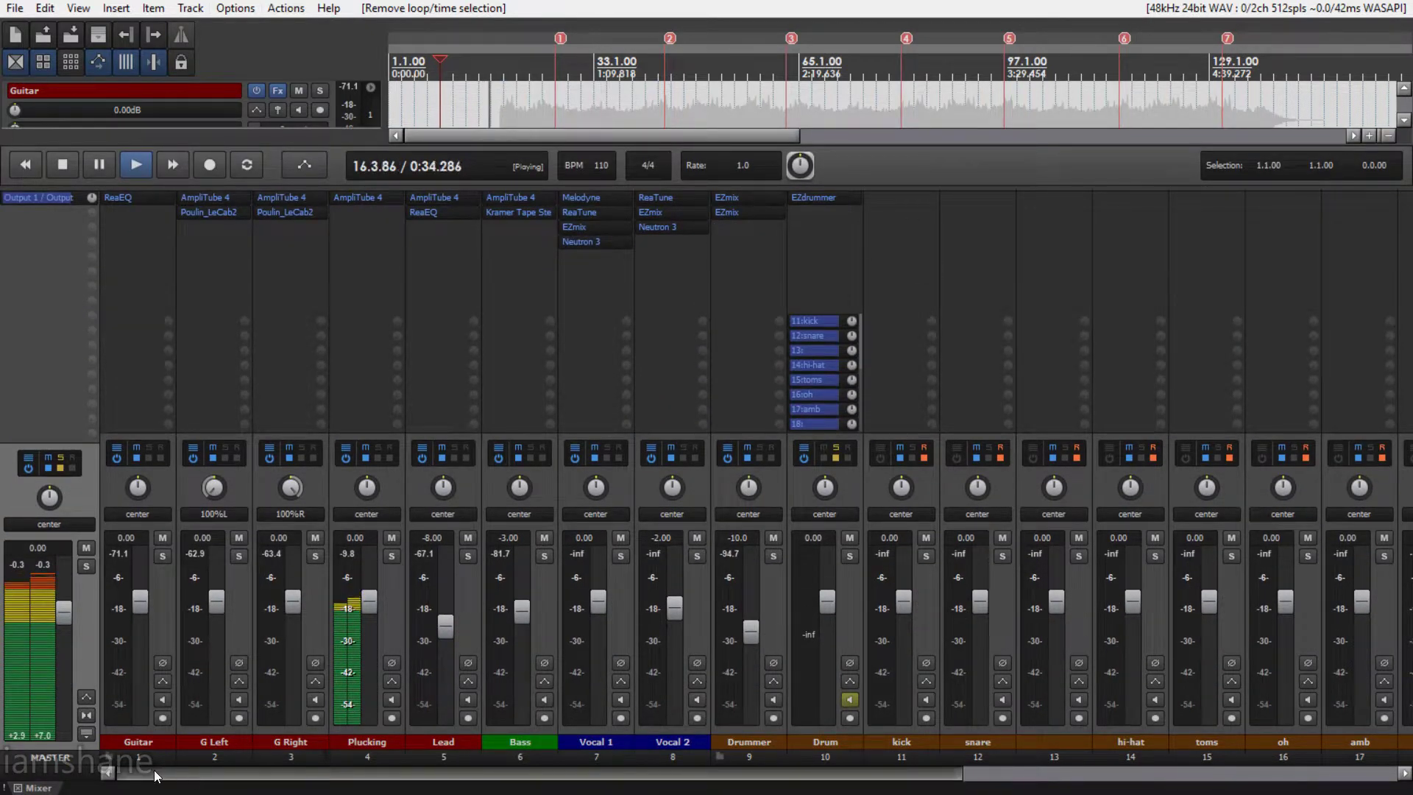
drag(188, 771, 125, 777)
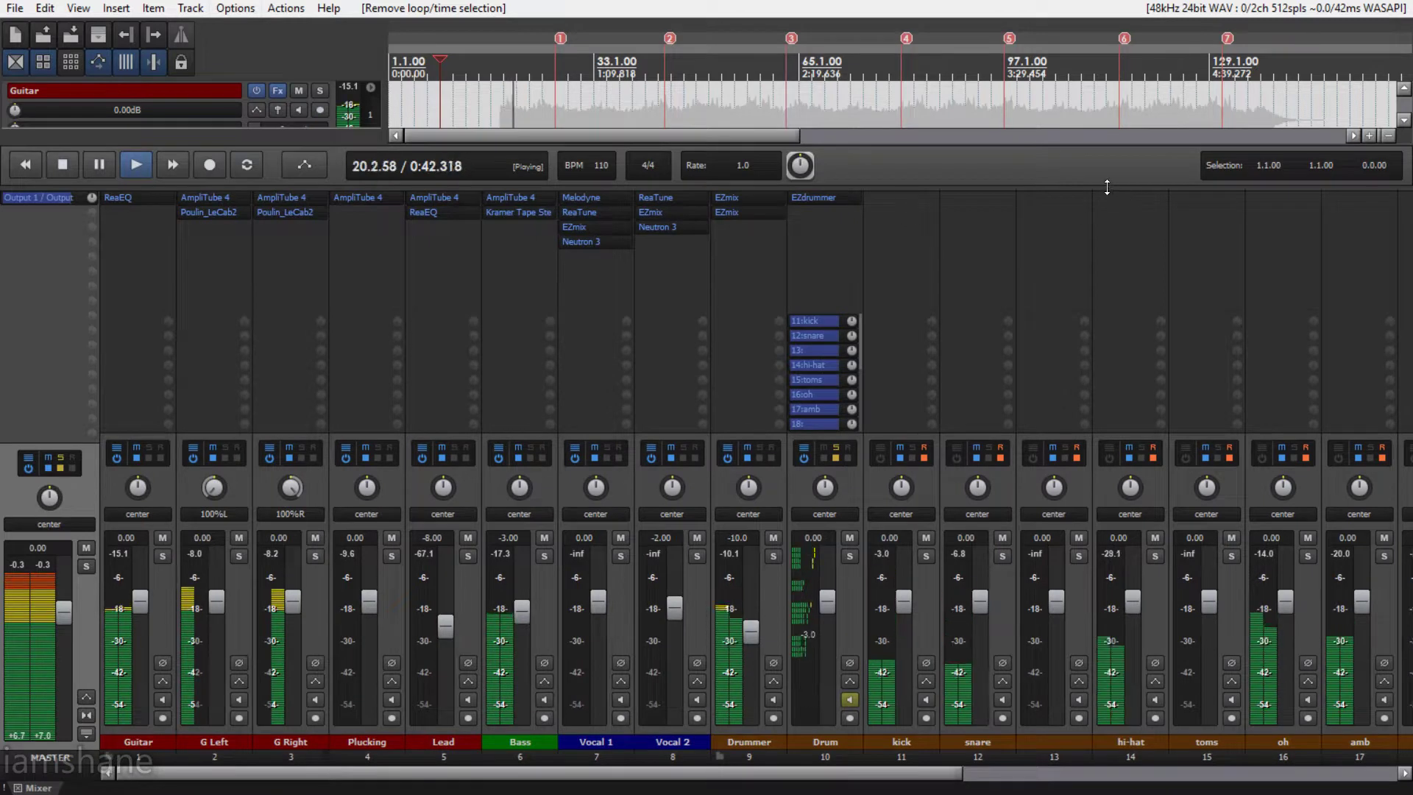
drag(1107, 184, 981, 768)
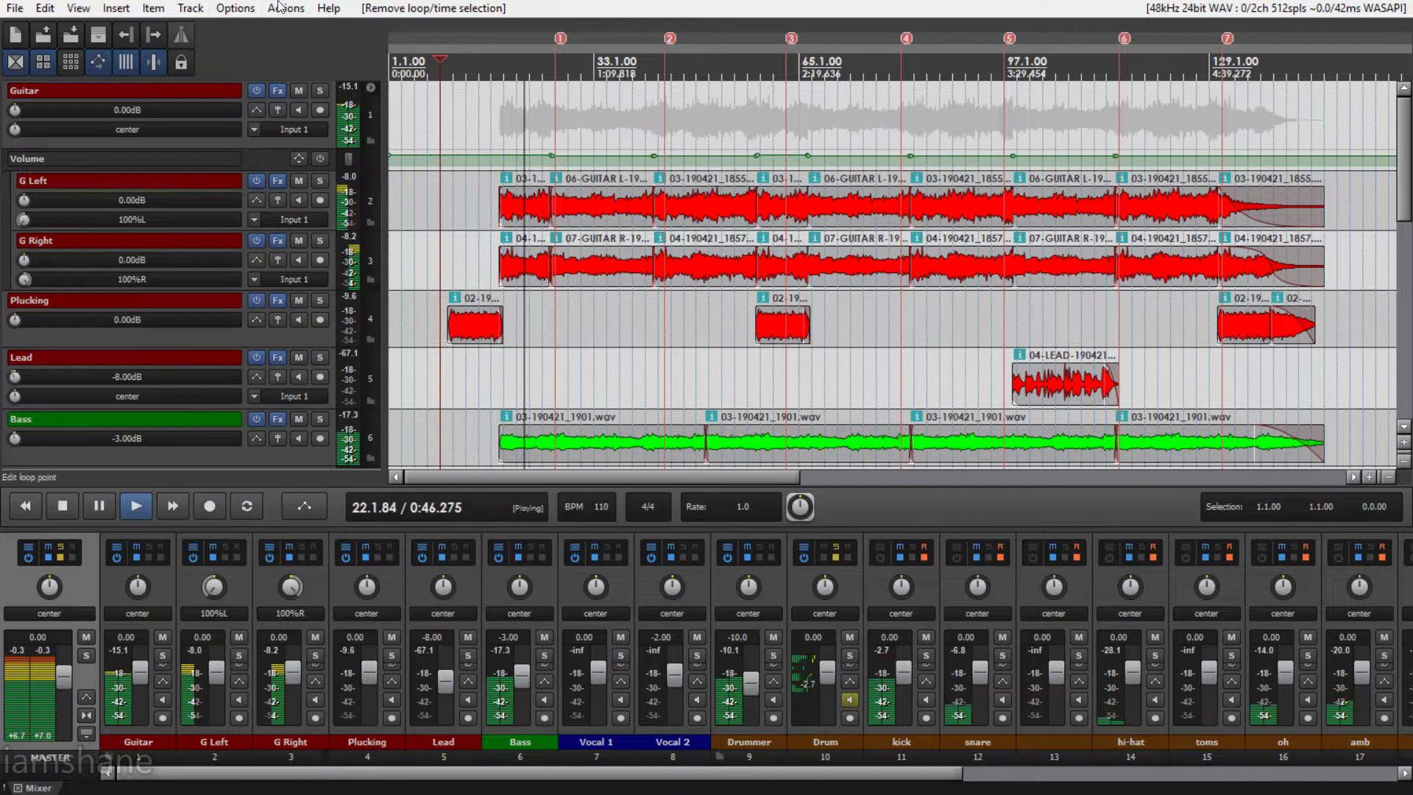
Switch the theme to Commala Grey-Green and look through the whole track list in the new look.
click(235, 7)
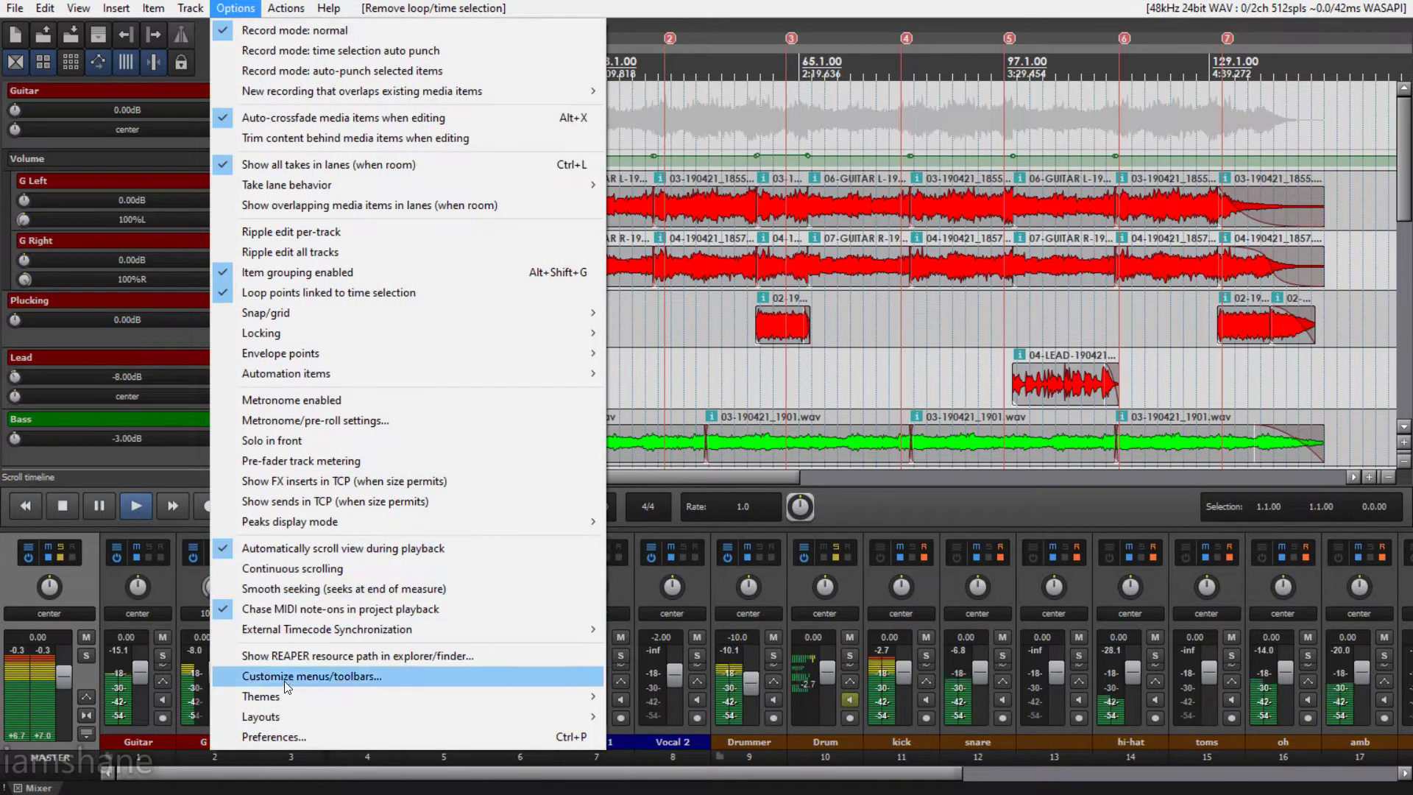
mouse_move(306, 698)
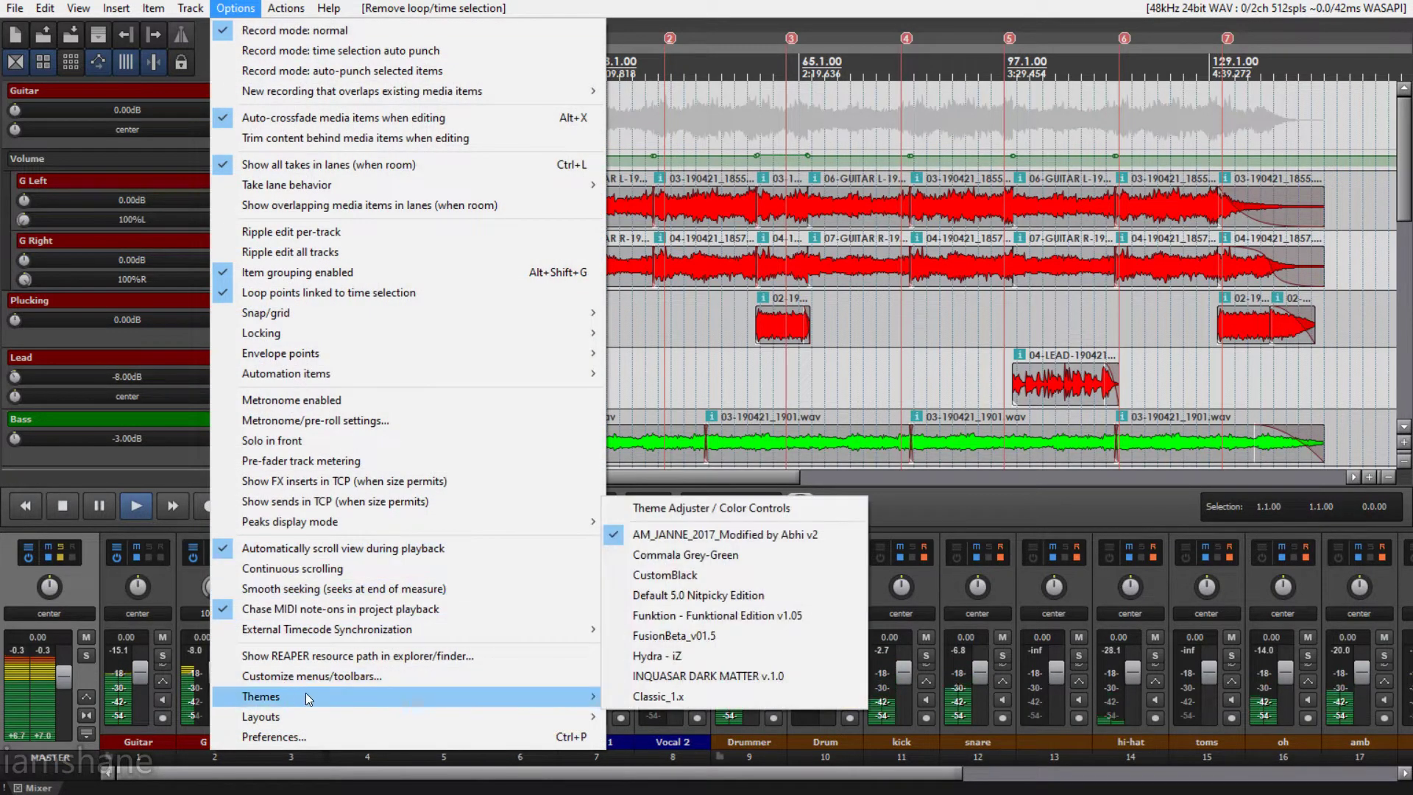
click(793, 557)
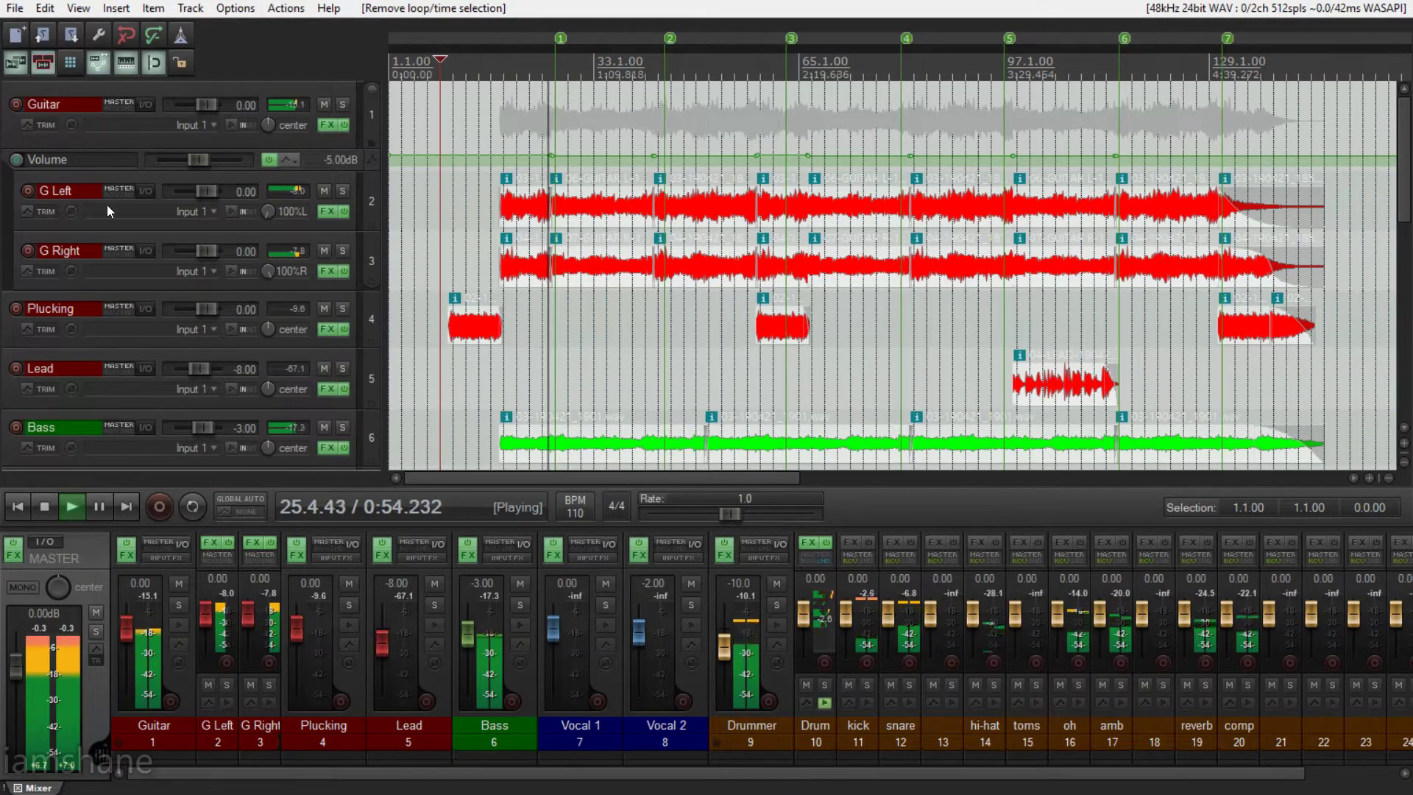
scroll(178, 213, down, 1)
scroll(178, 213, down, 8)
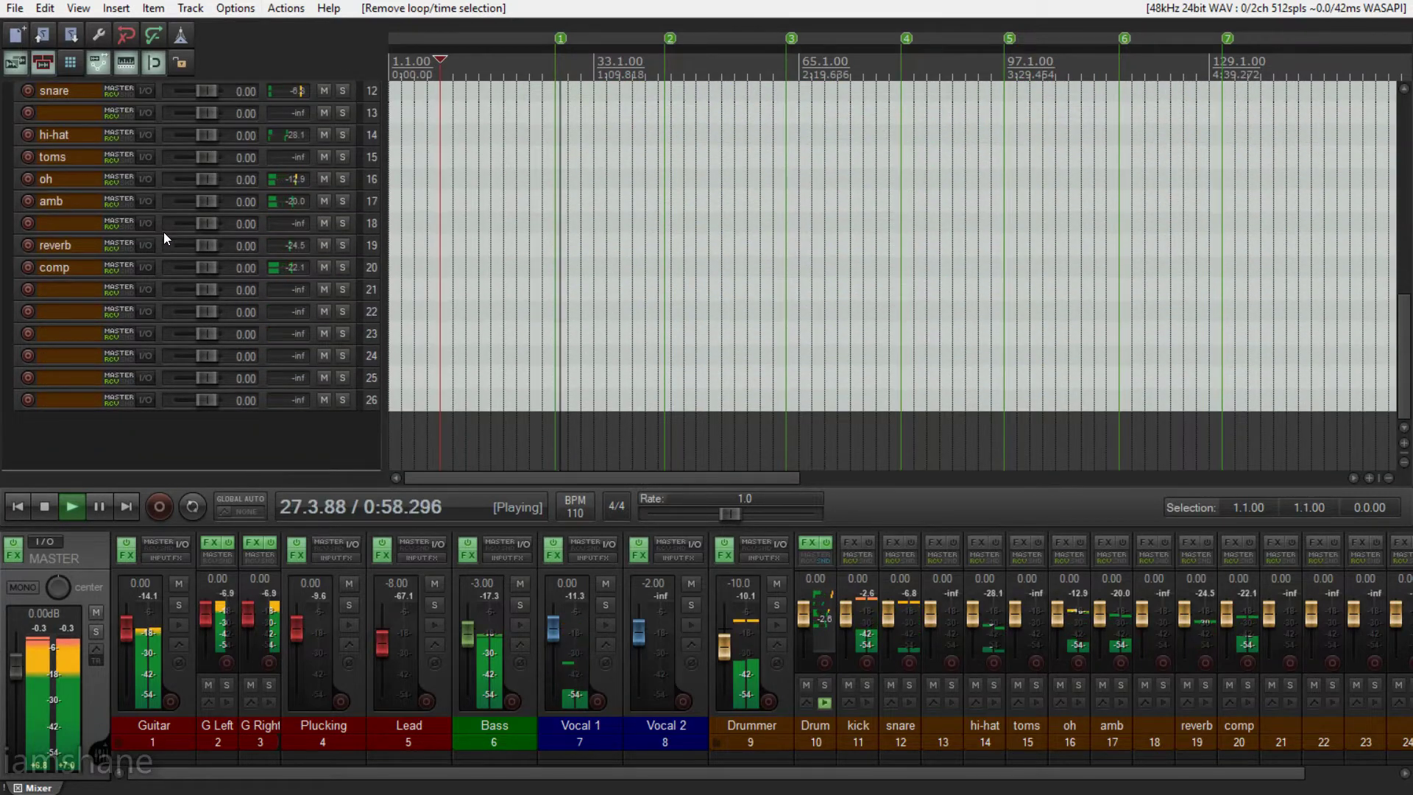
scroll(164, 232, up, 10)
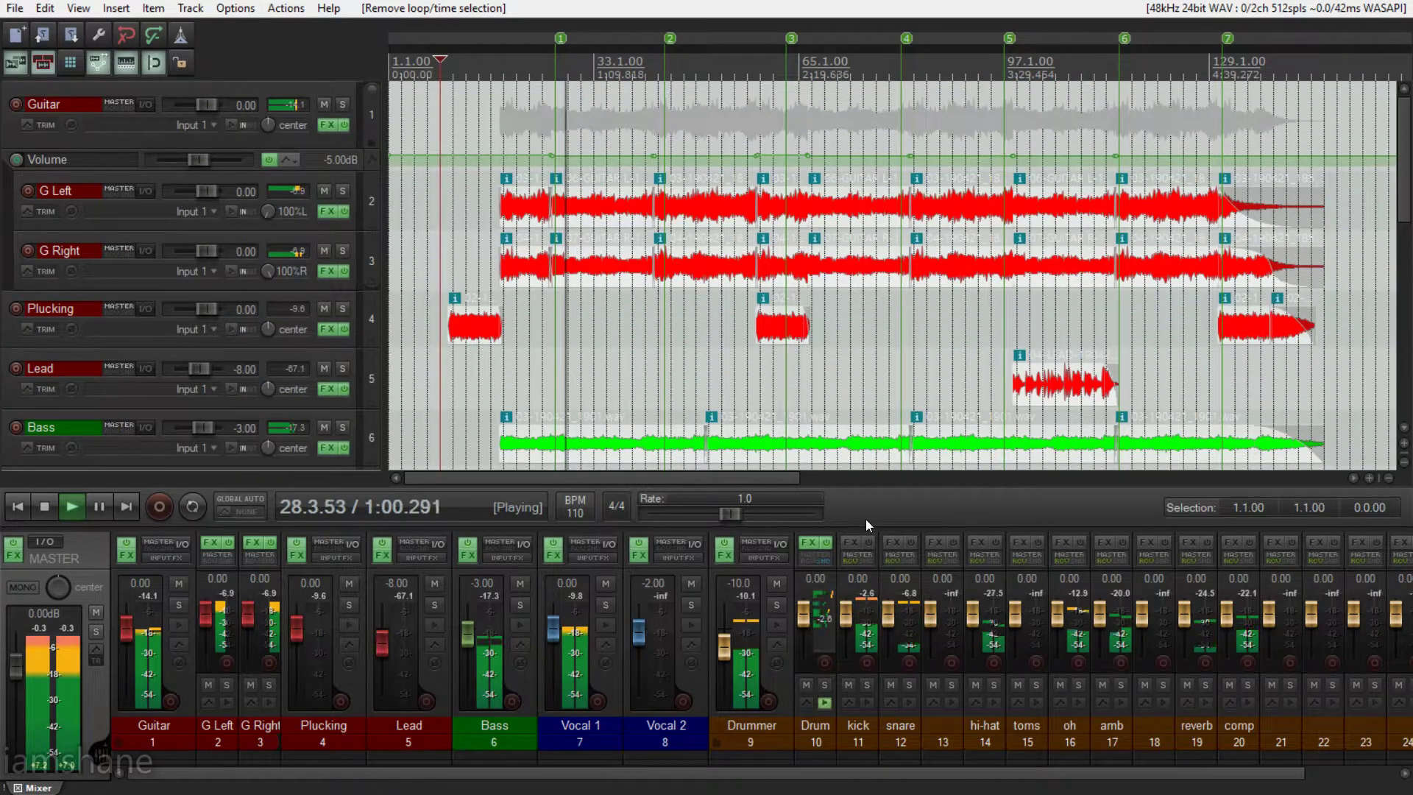
Expand the mixer in the Commala Grey-Green theme to examine its channel strips, and reduce it to about half the window height.
drag(970, 527, 1000, 120)
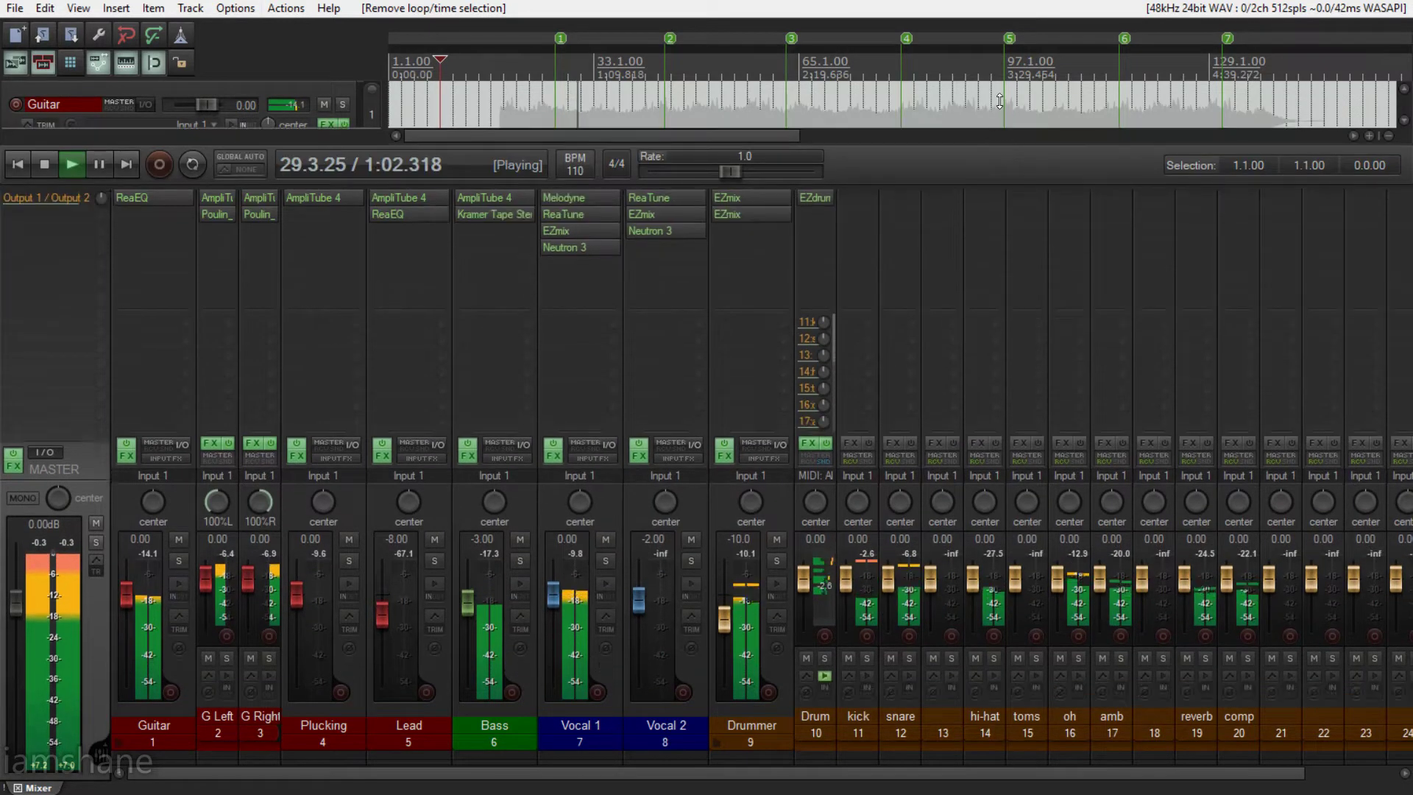
drag(139, 778, 182, 778)
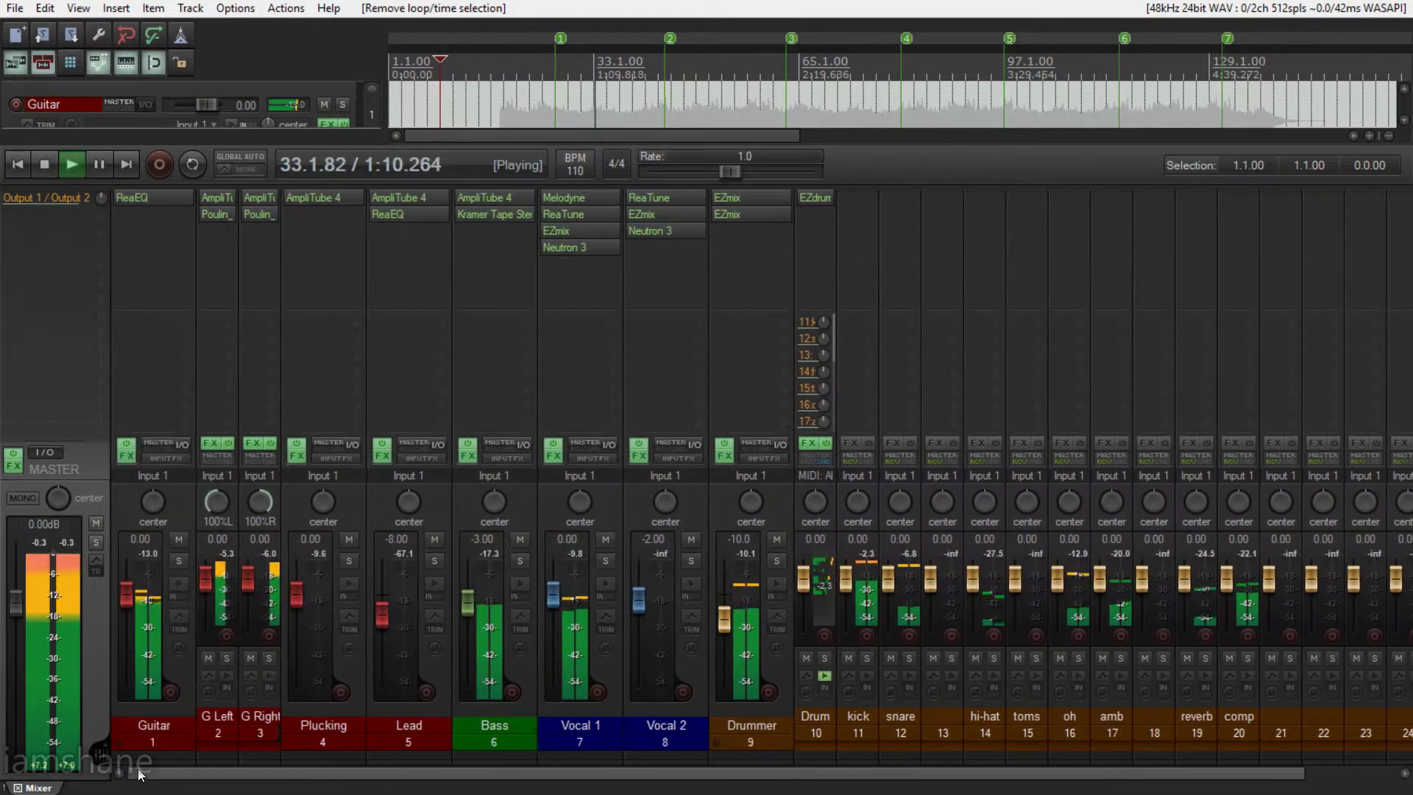
drag(959, 186, 925, 452)
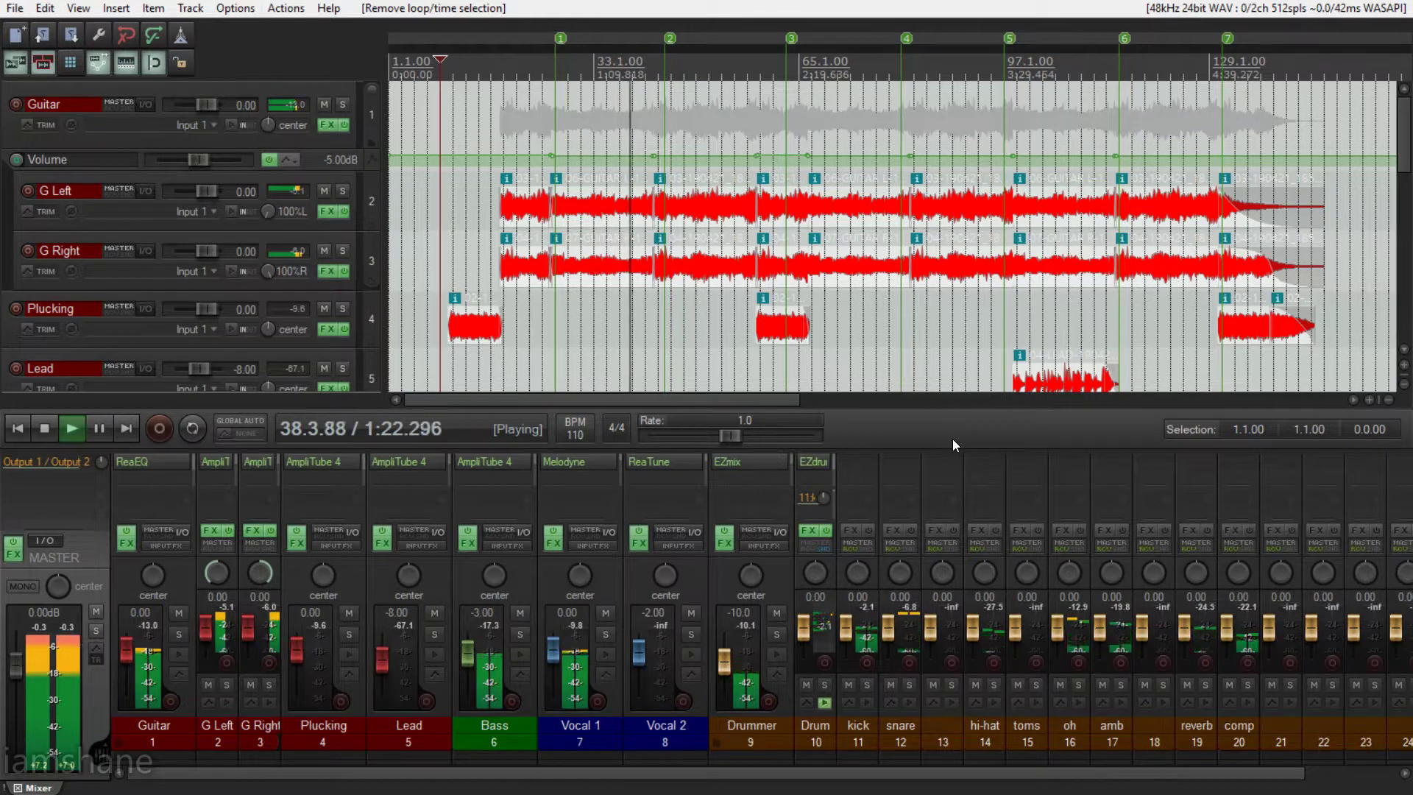
Apply the CustomBlack theme and review how all the tracks look, from Guitar down to the last drum channel.
click(225, 7)
mouse_move(302, 696)
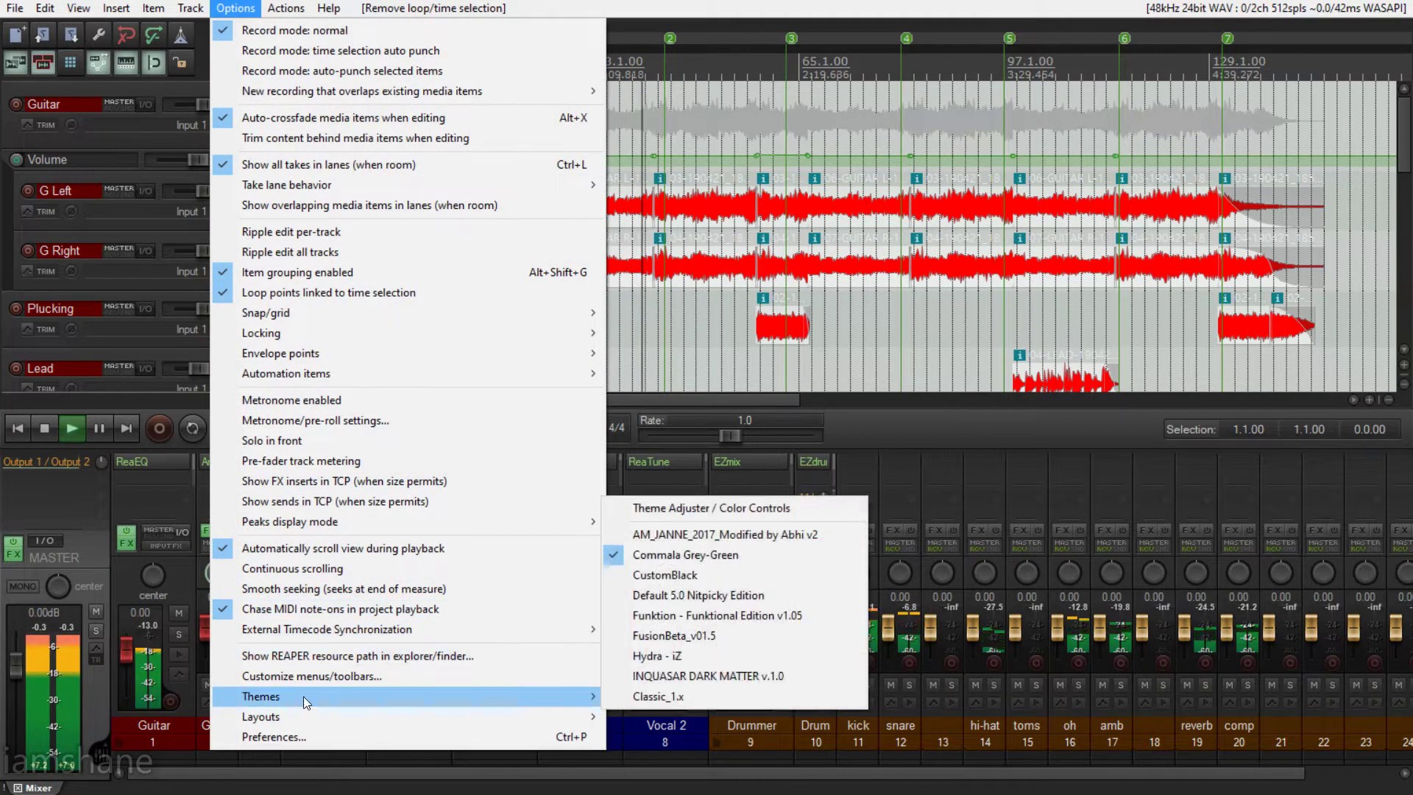
click(782, 577)
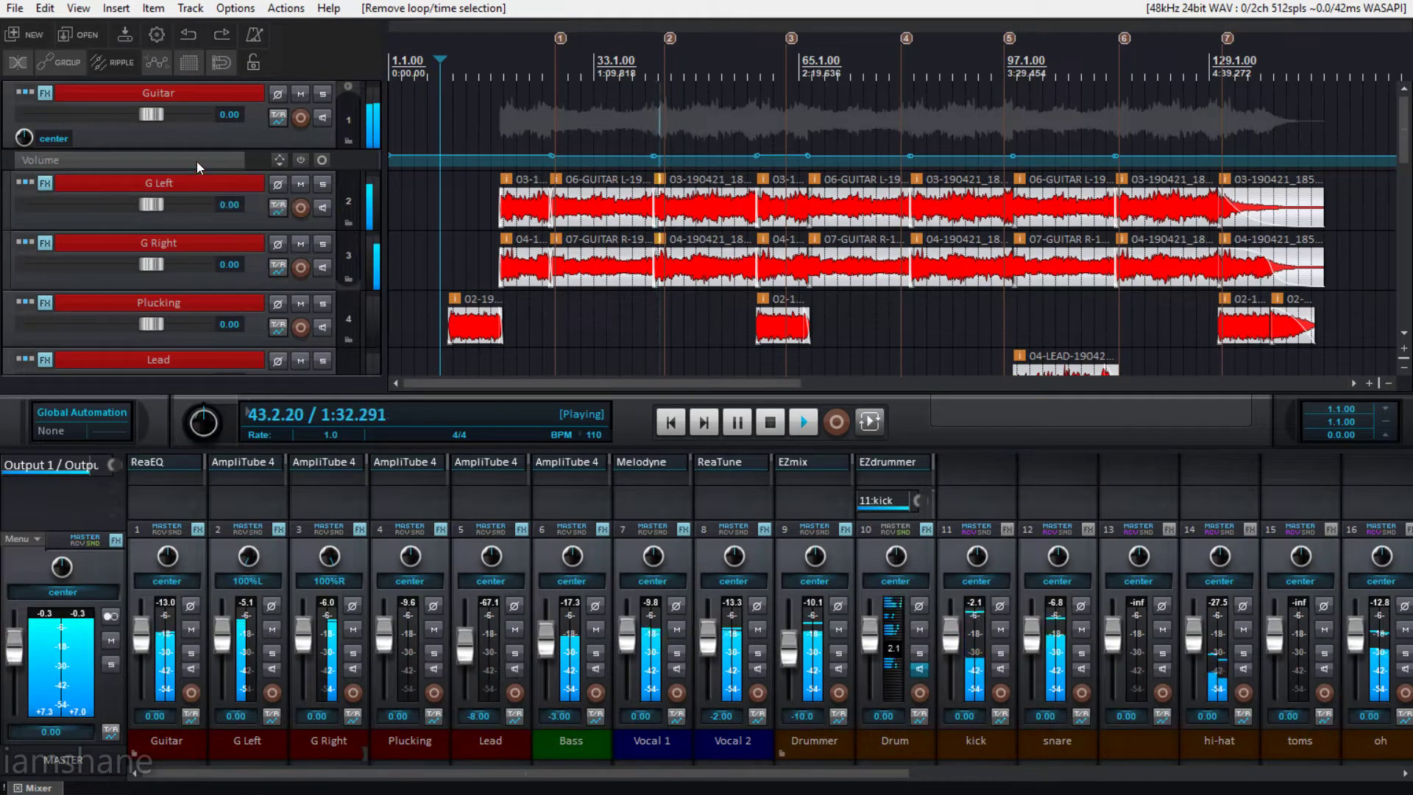
scroll(196, 161, down, 10)
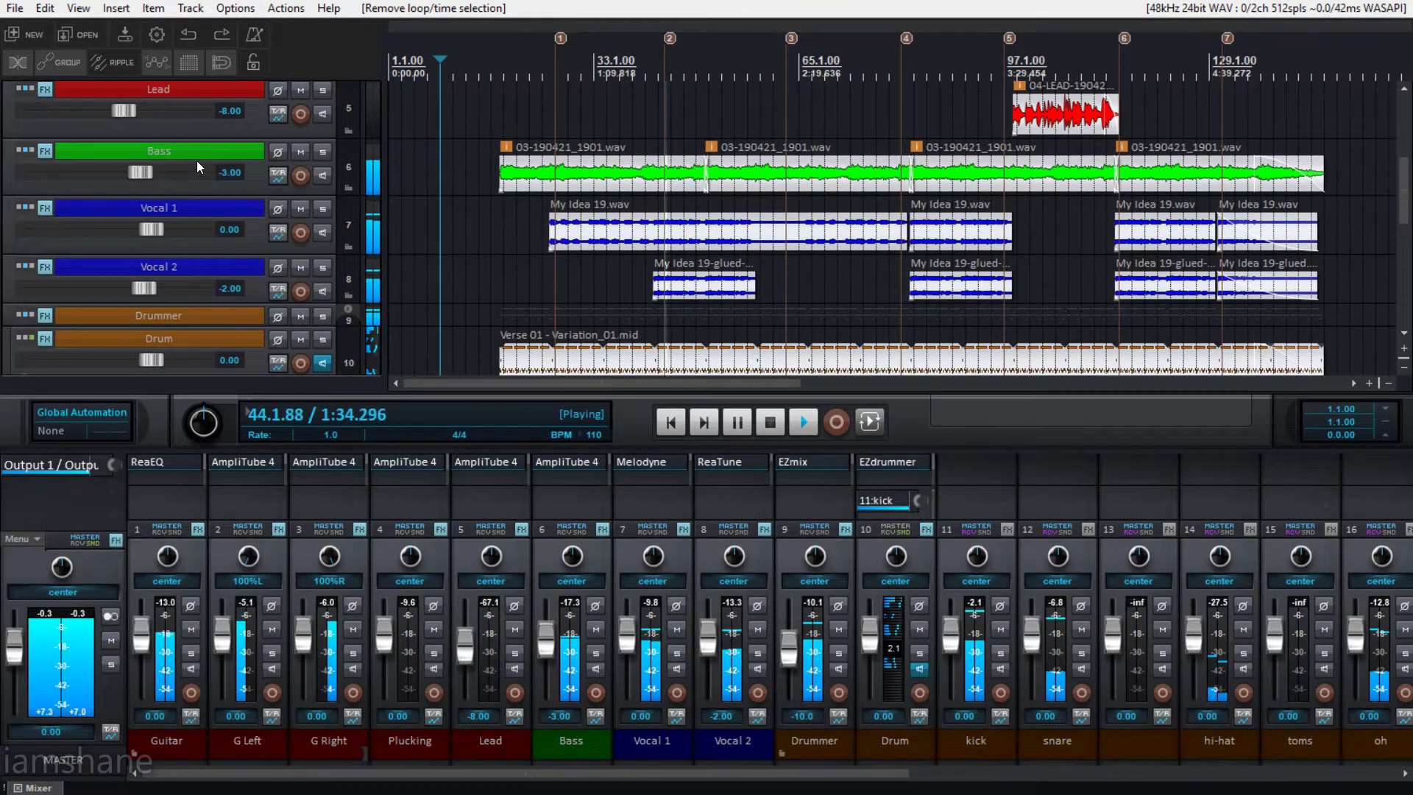
scroll(196, 161, down, 3)
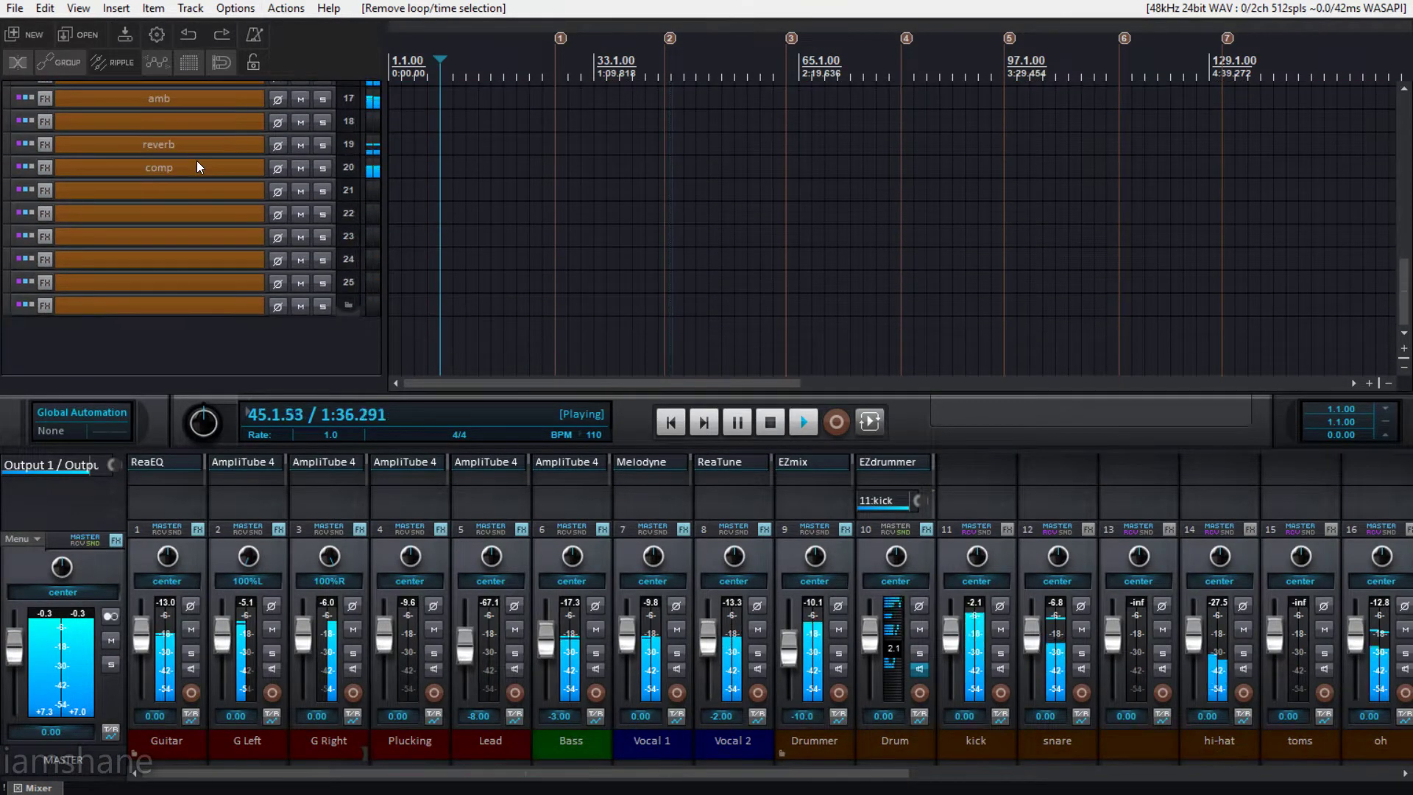
scroll(196, 160, up, 15)
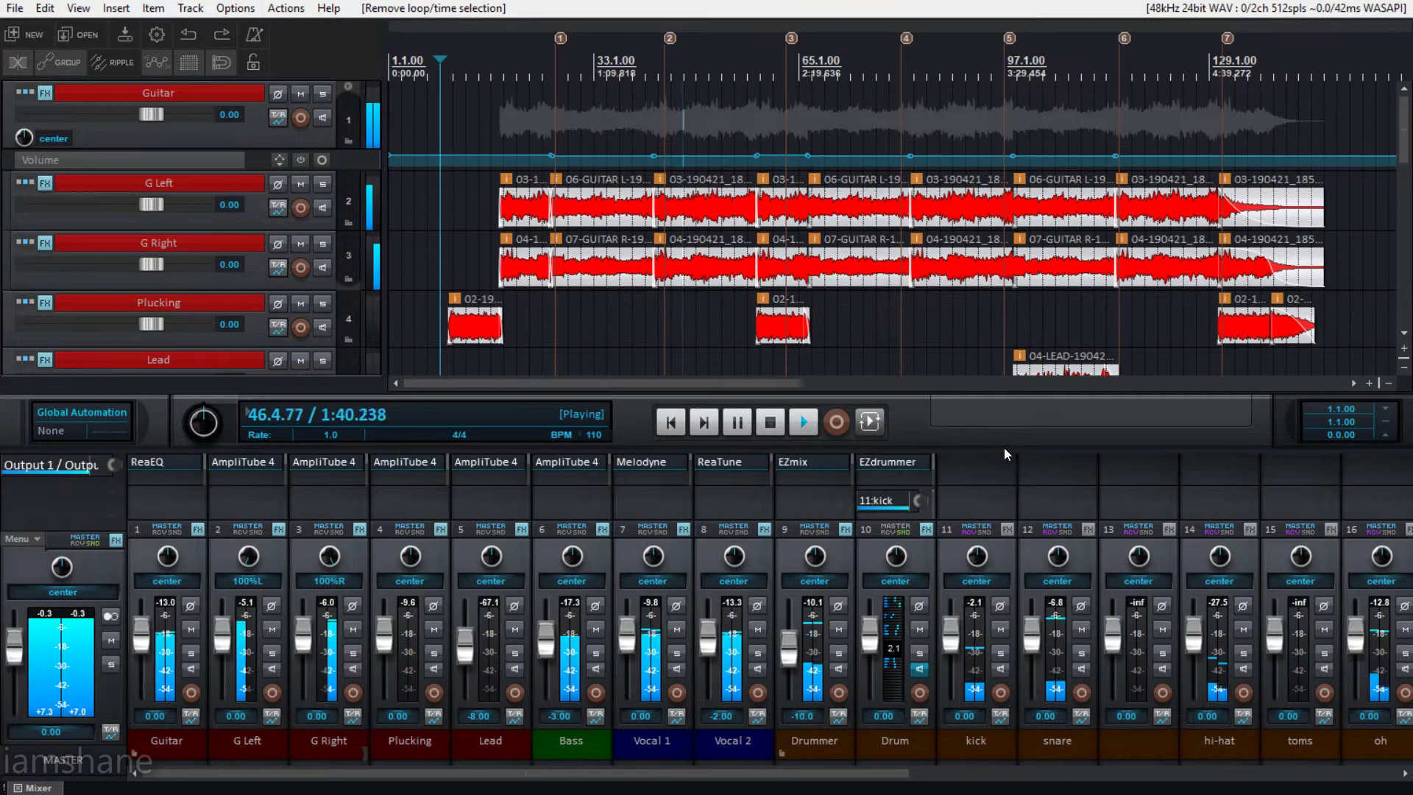
Examine the CustomBlack mixer at full height across all its channels, and shrink it to give the tracks more room.
drag(1003, 447, 1008, 126)
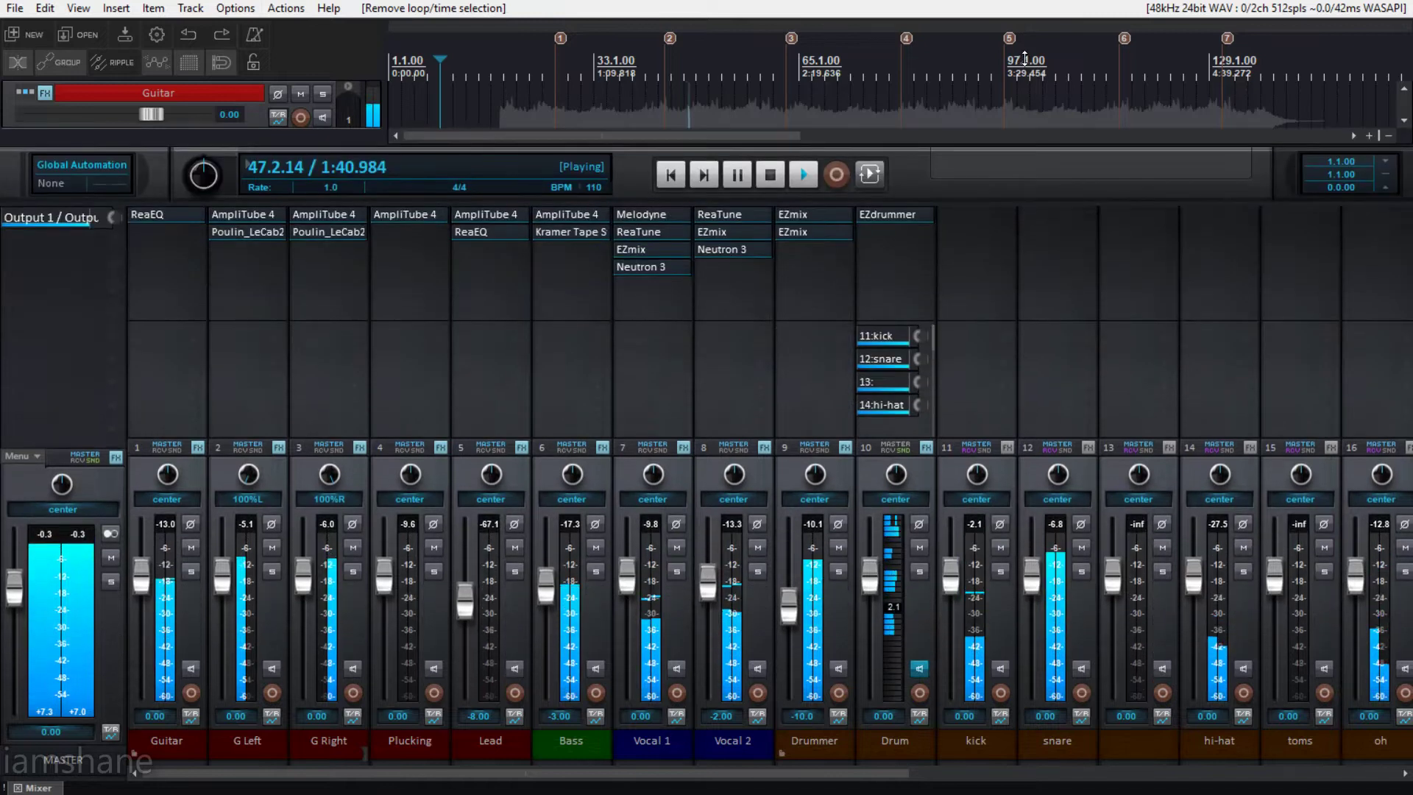
drag(154, 771, 688, 780)
drag(596, 785, 184, 780)
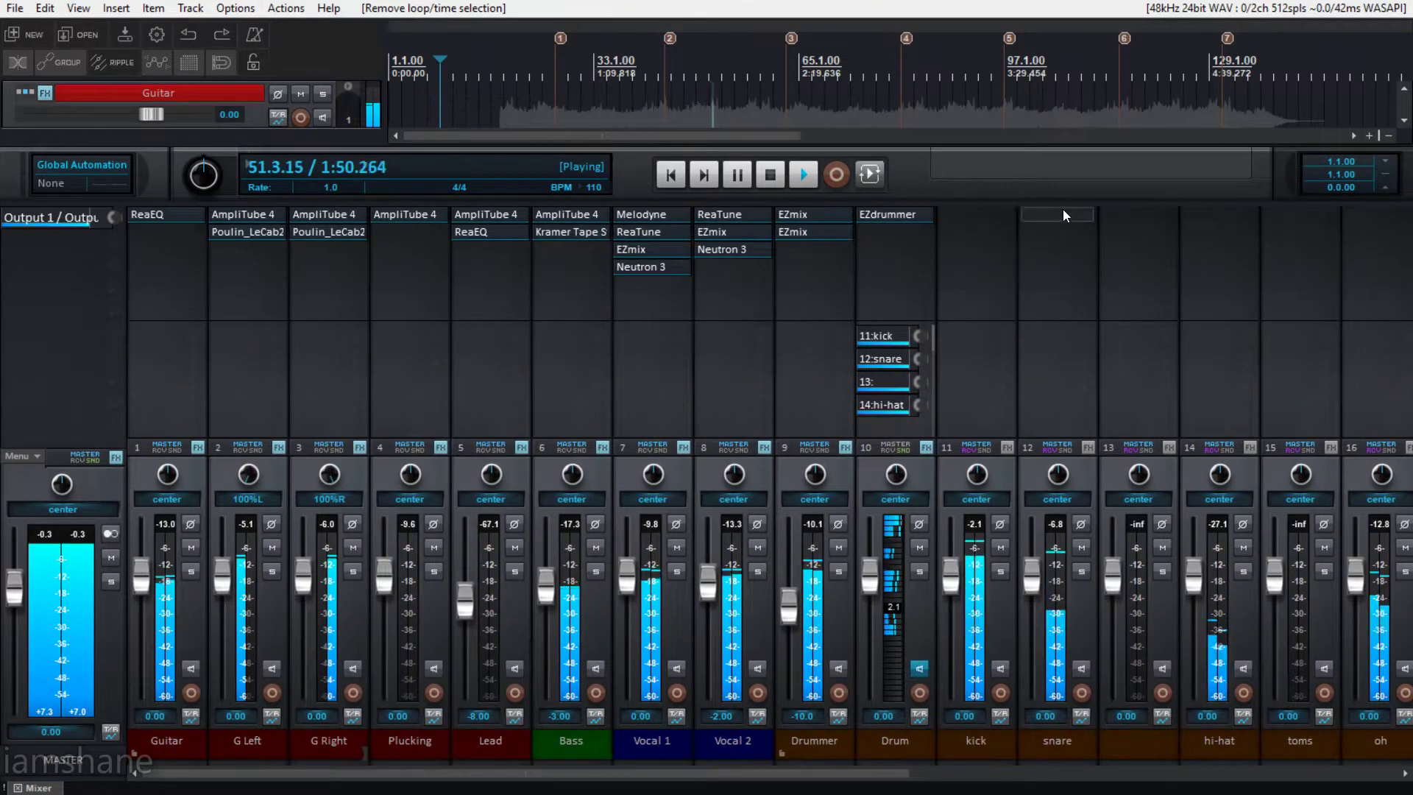
drag(1078, 201, 1090, 742)
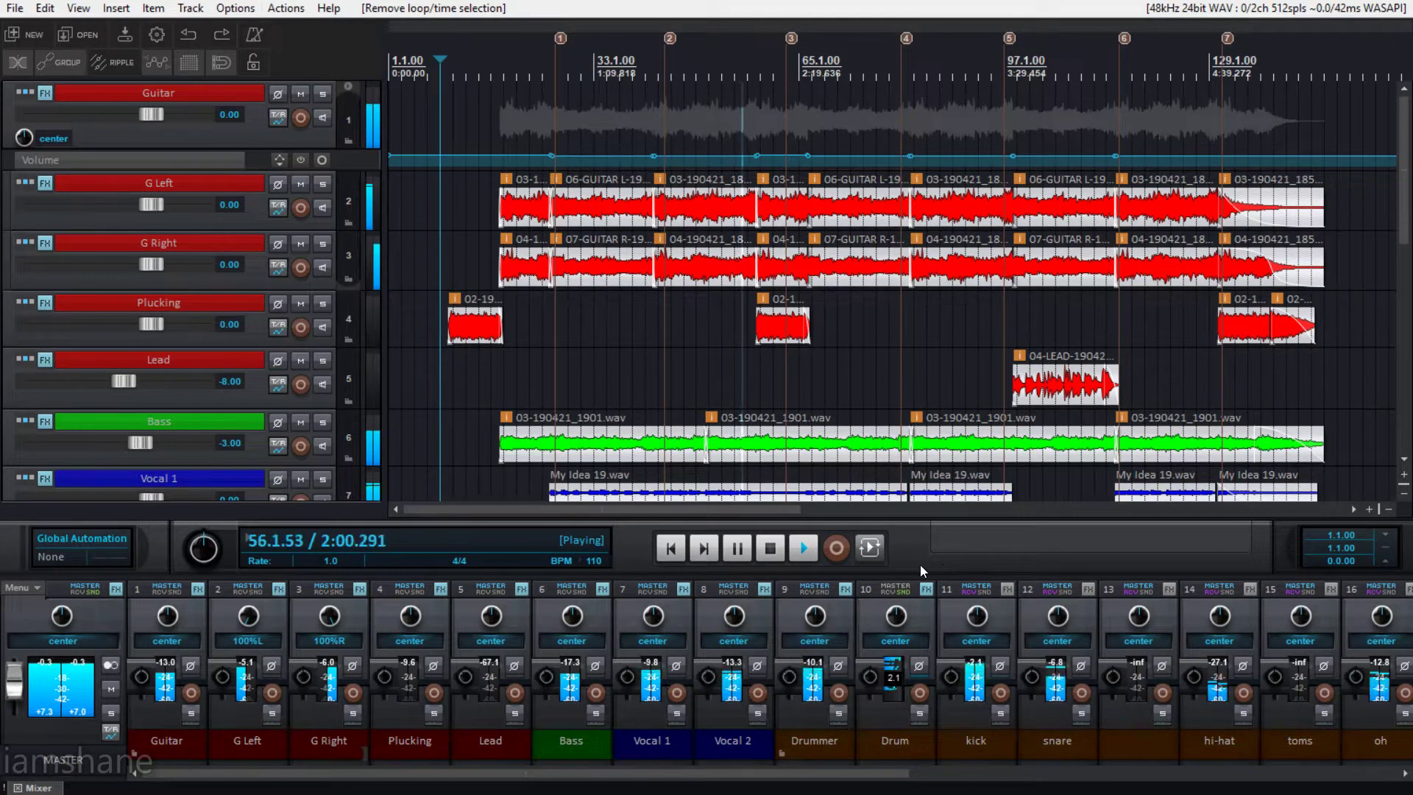
Change the theme to Default 5.0 Nitpicky Edition and inspect its track panels down through the drum tracks.
click(230, 8)
mouse_move(311, 697)
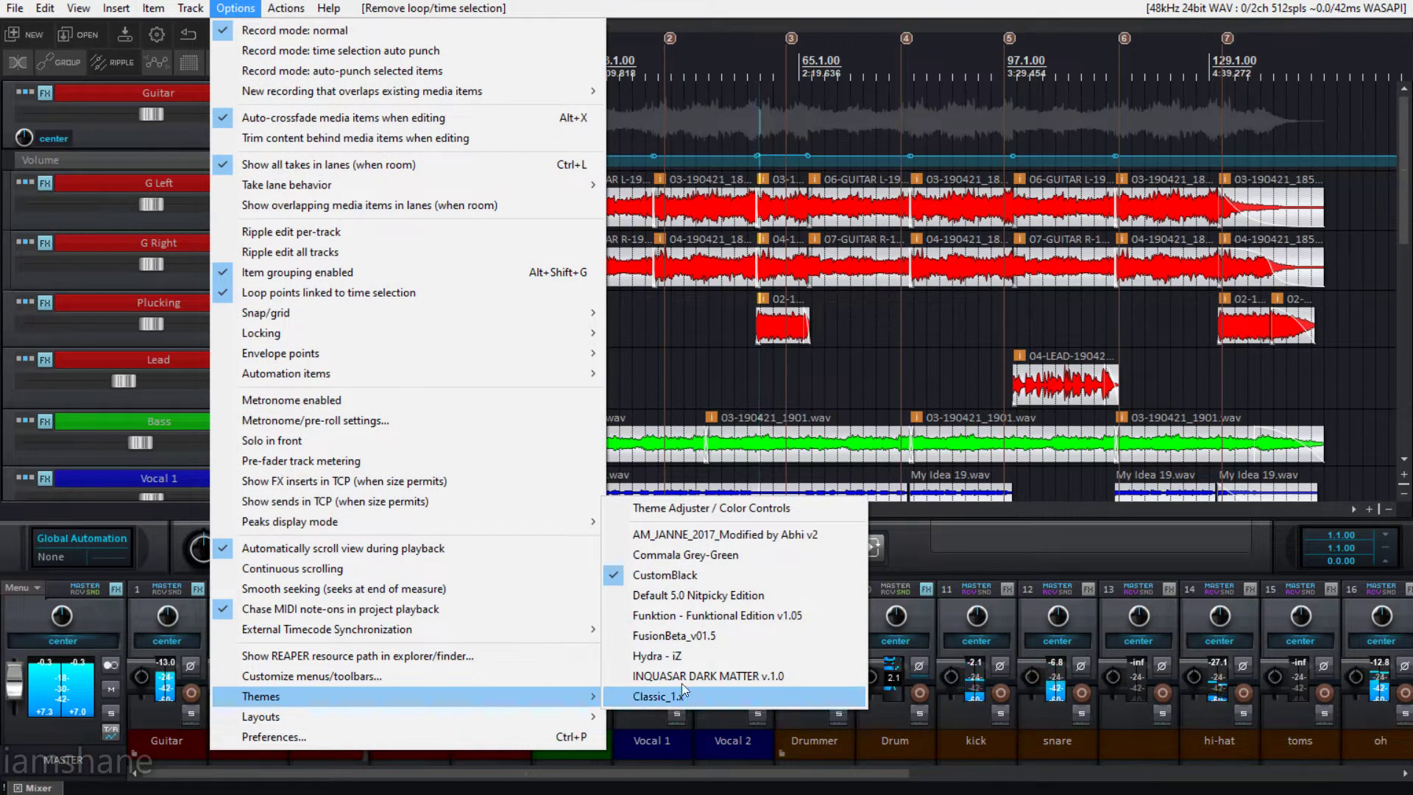
click(811, 594)
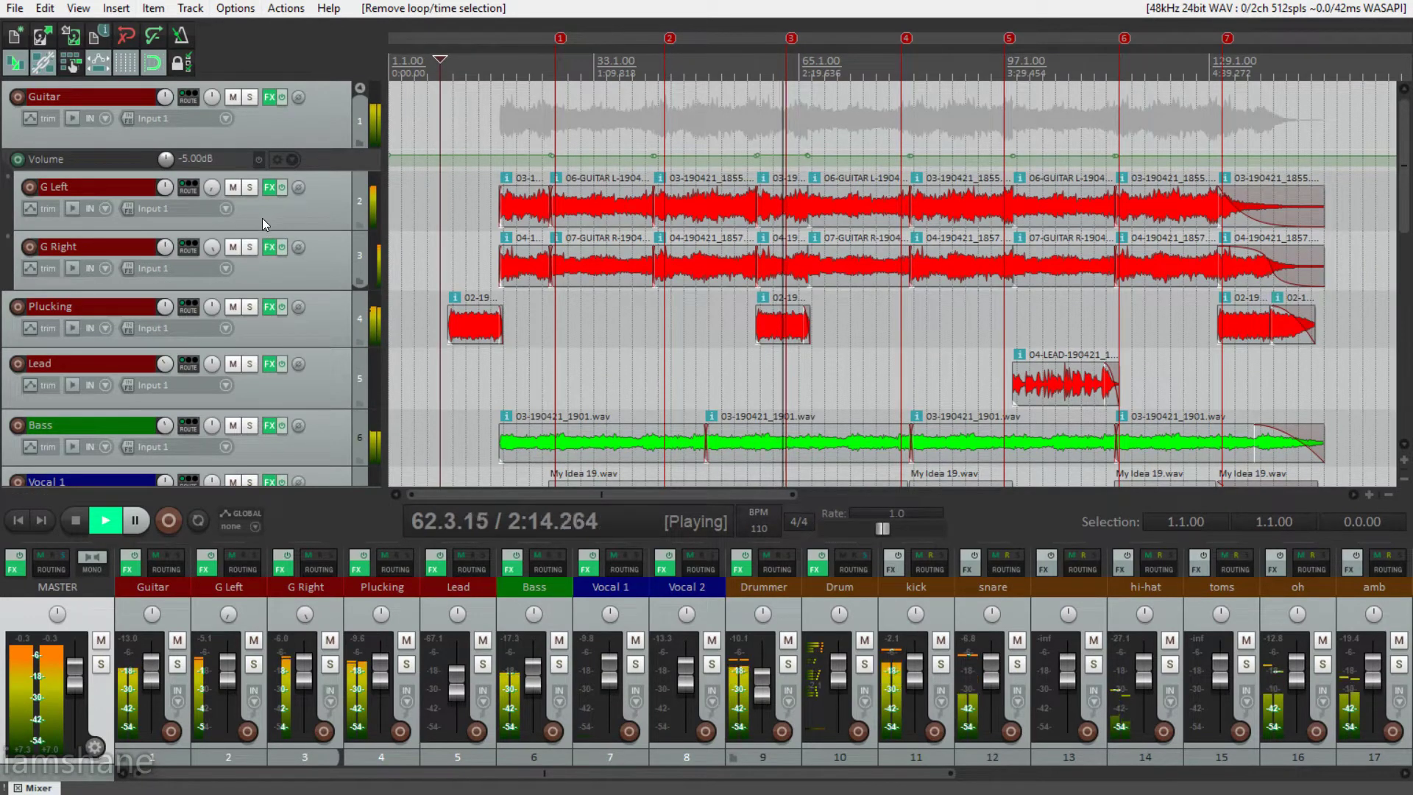
scroll(170, 223, down, 10)
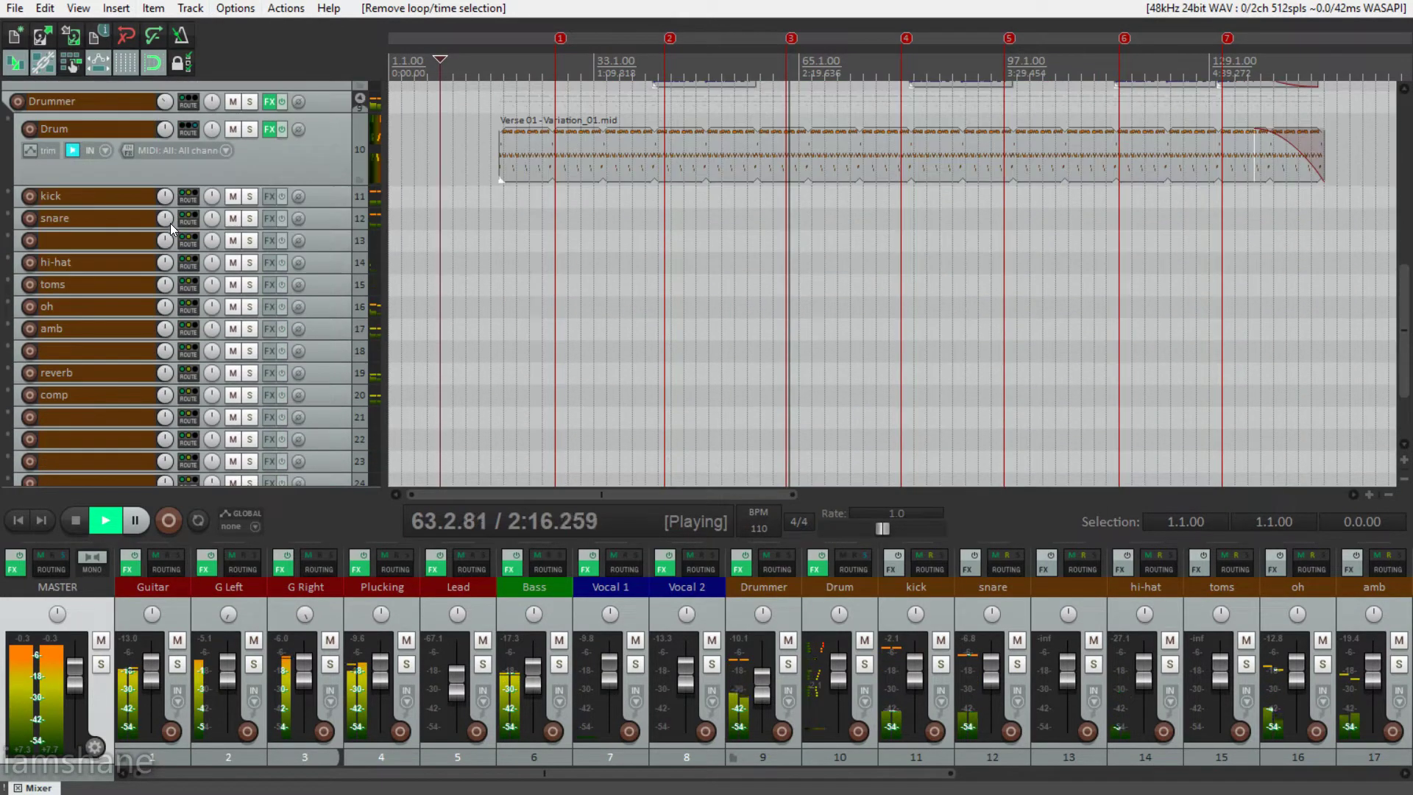
scroll(170, 223, up, 8)
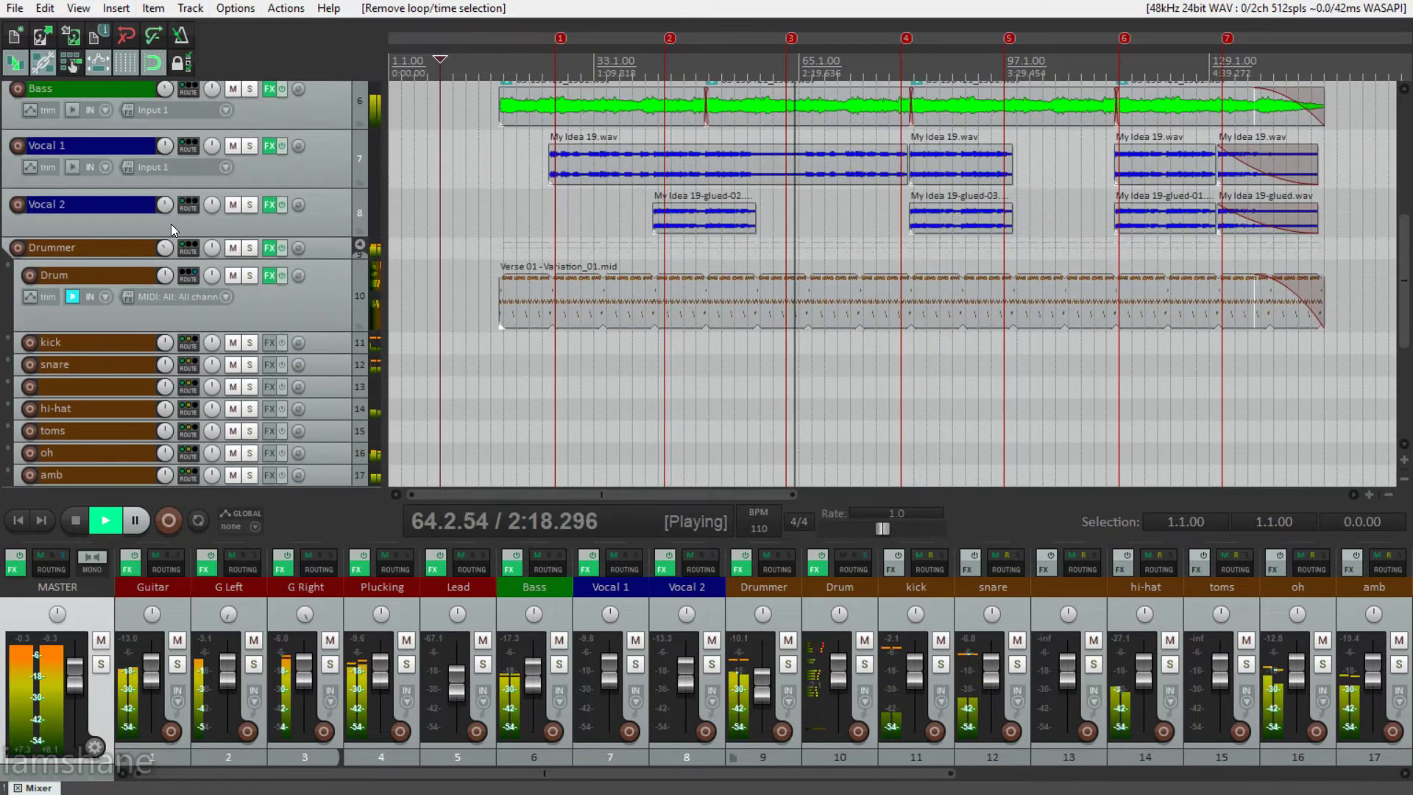
scroll(171, 223, up, 2)
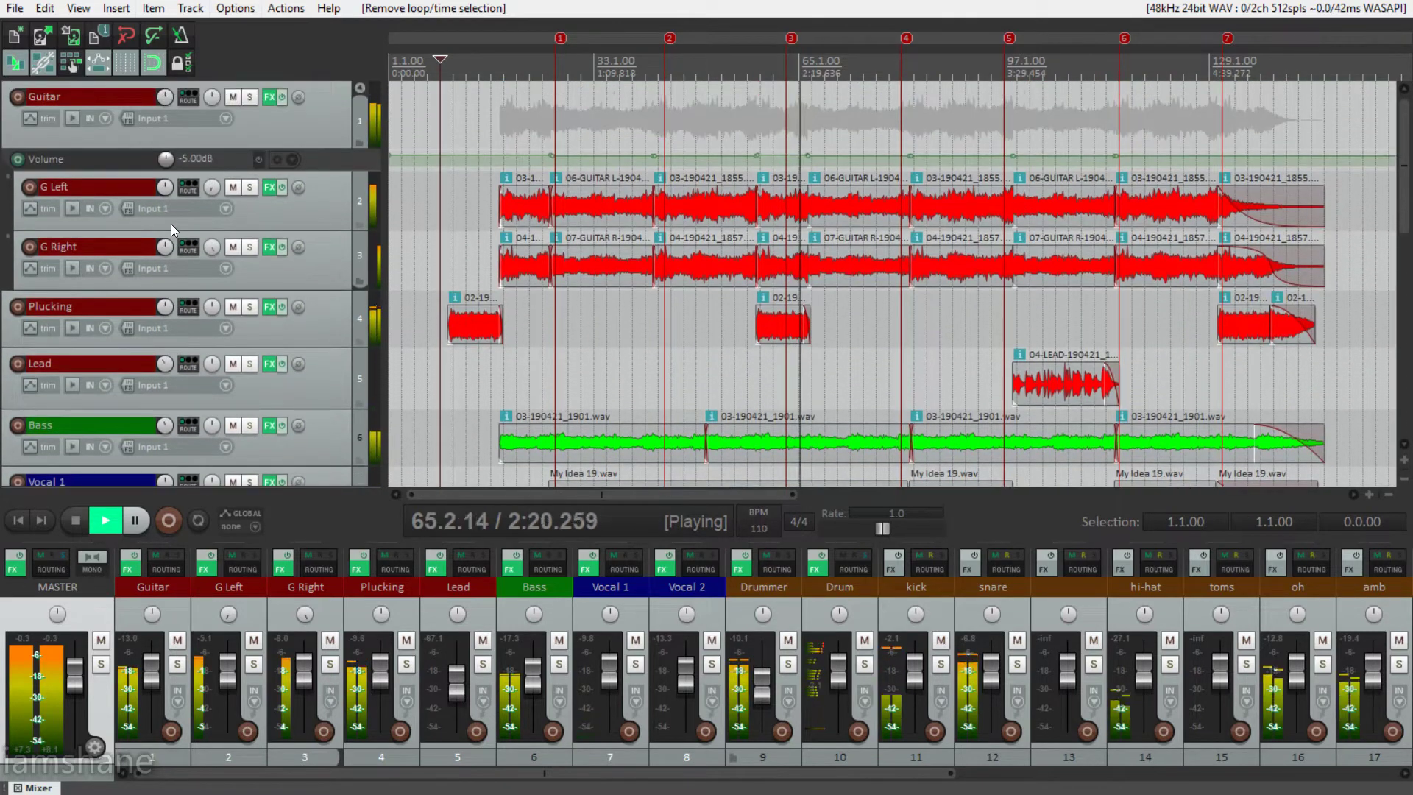
Enlarge the Default 5.0 Nitpicky Edition mixer to view its inserts, sends and faders, and return it to compact height.
drag(1025, 541, 1030, 54)
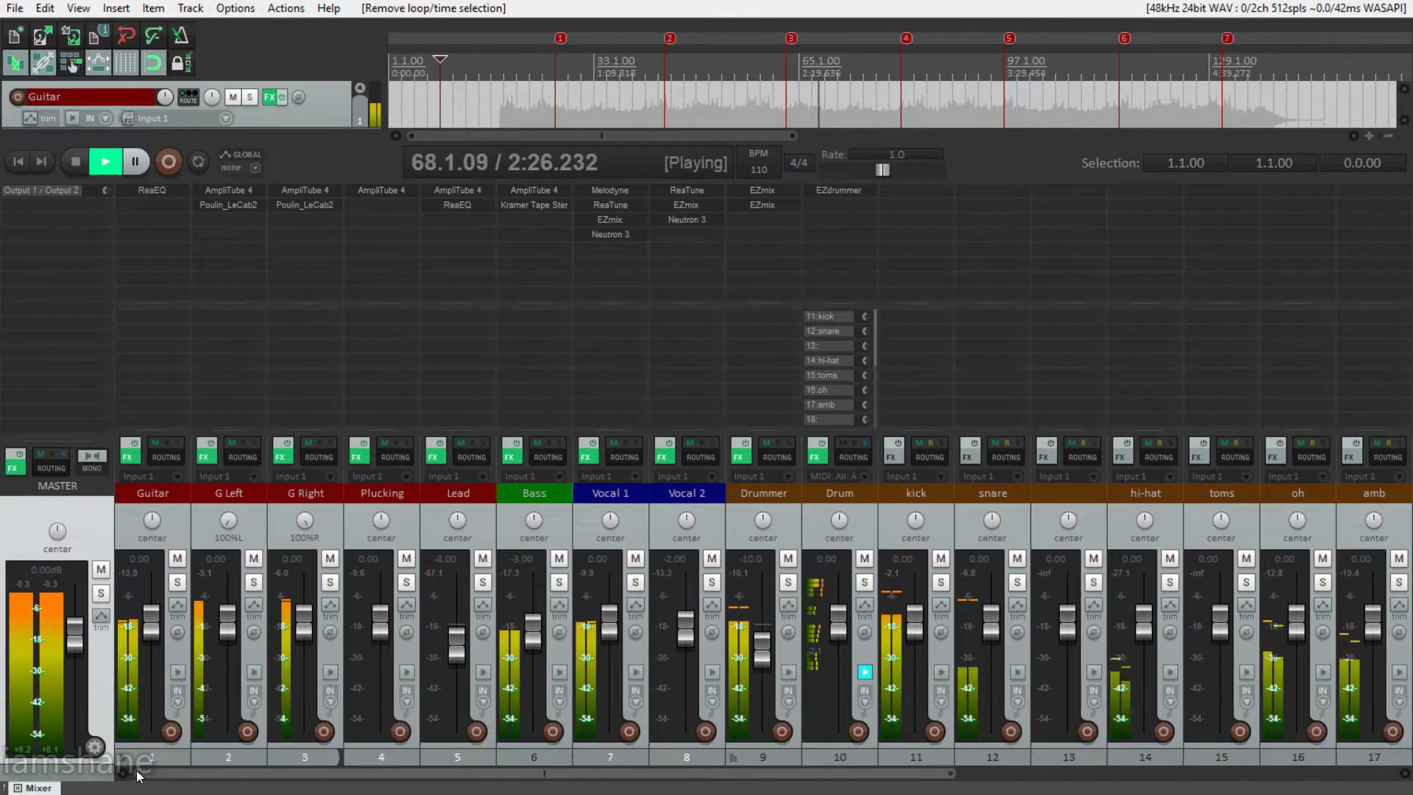
mouse_move(157, 771)
mouse_down()
mouse_move(650, 775)
mouse_move(151, 783)
mouse_up()
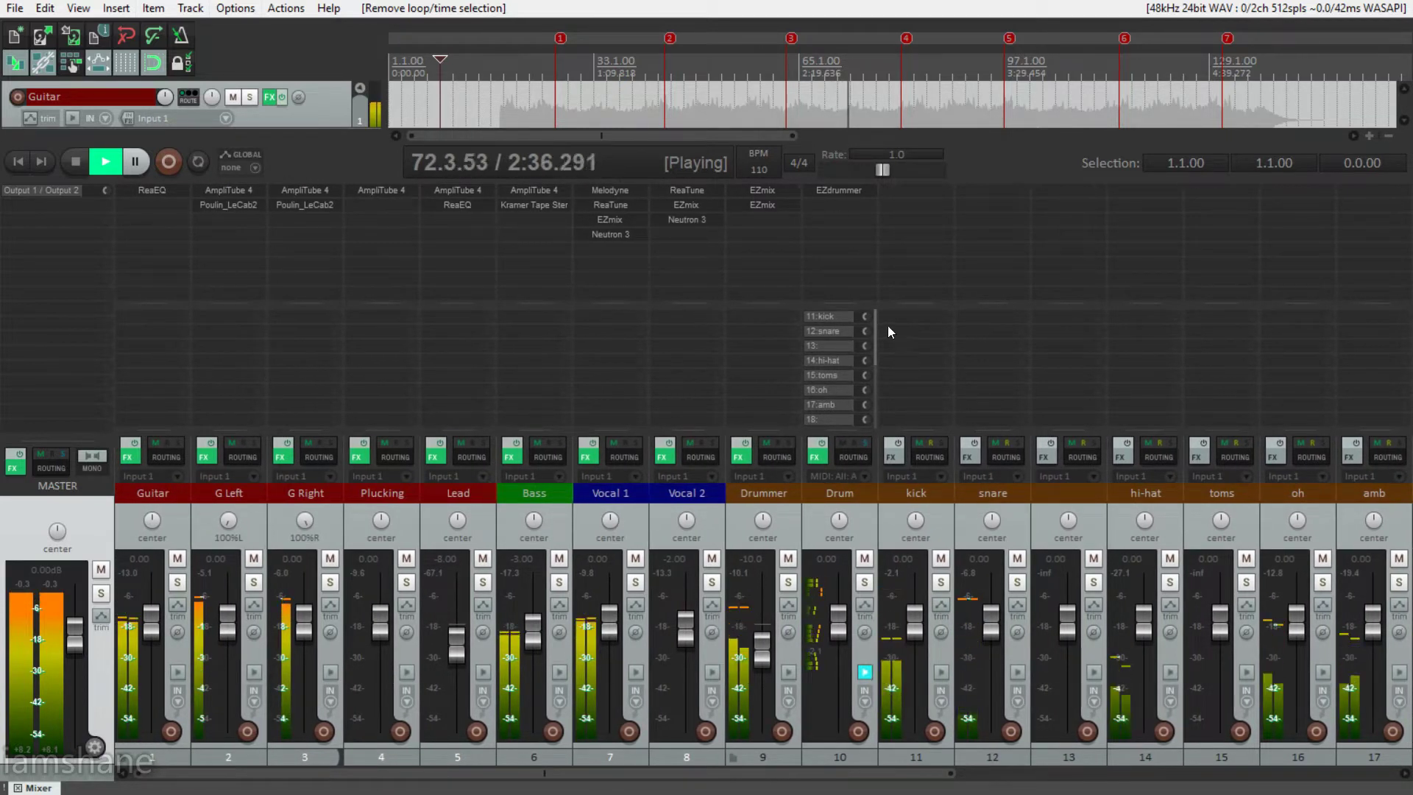
drag(1010, 184, 1022, 679)
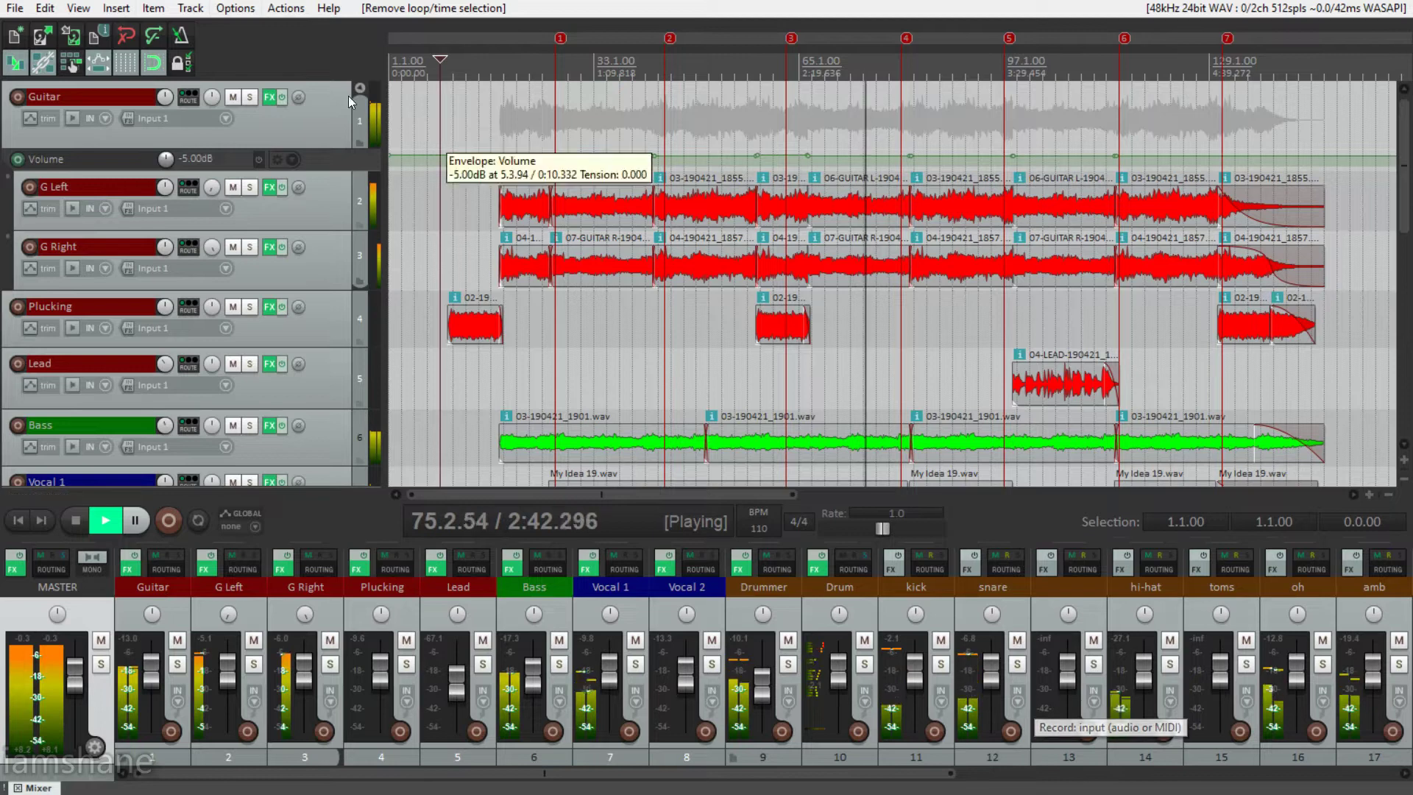
Switch to the Funktion - Funktional Edition v1.05 theme and look over its track panels from the first track to the last.
click(234, 9)
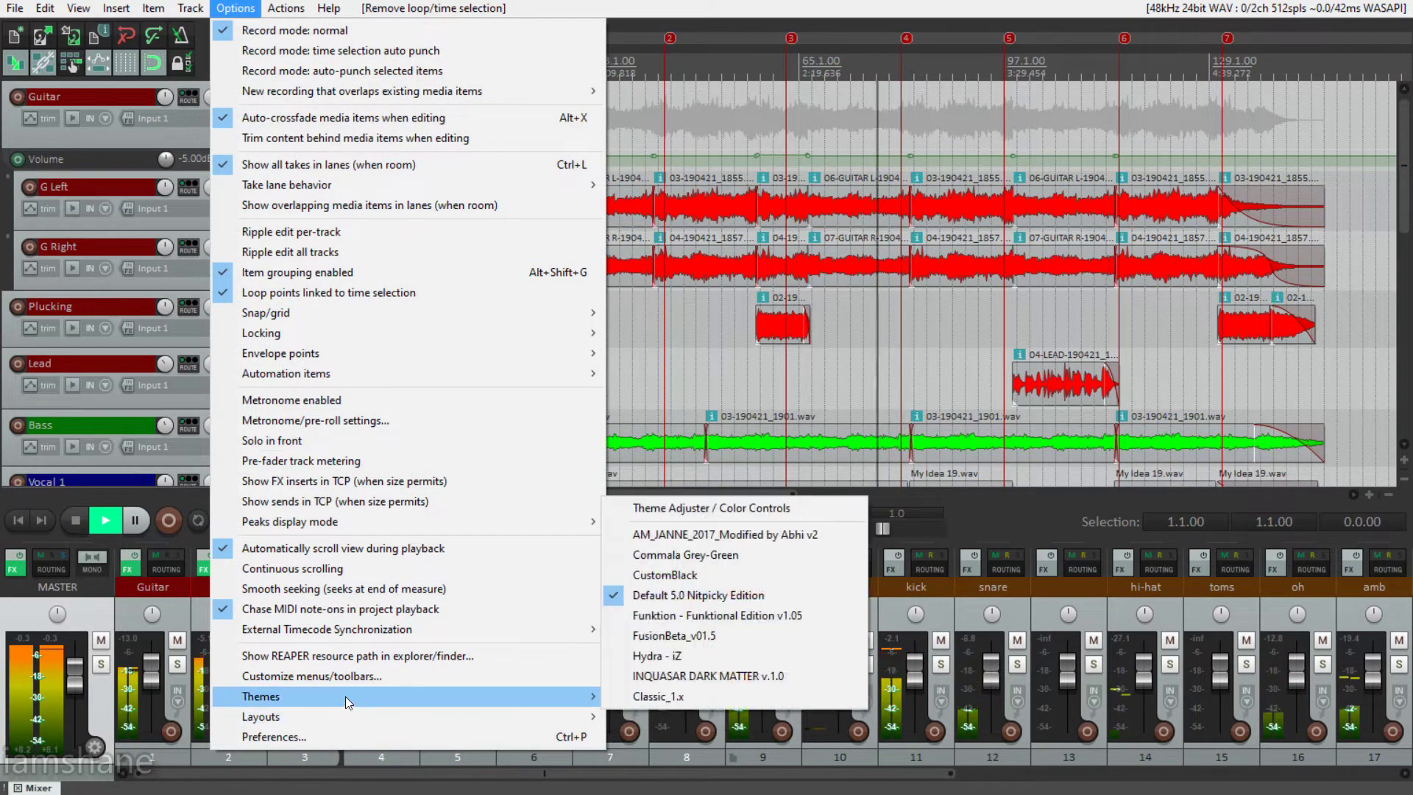
click(817, 620)
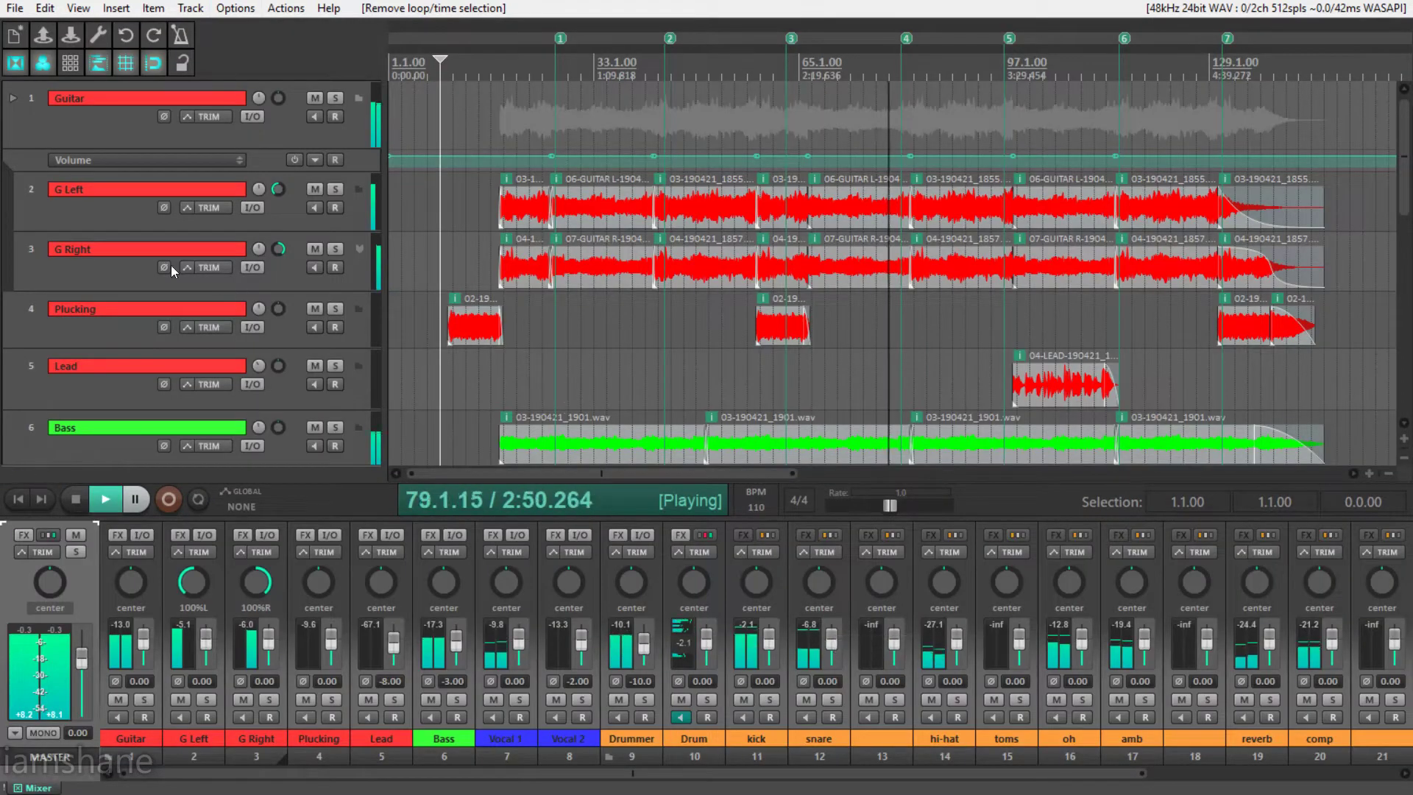
scroll(143, 227, down, 6)
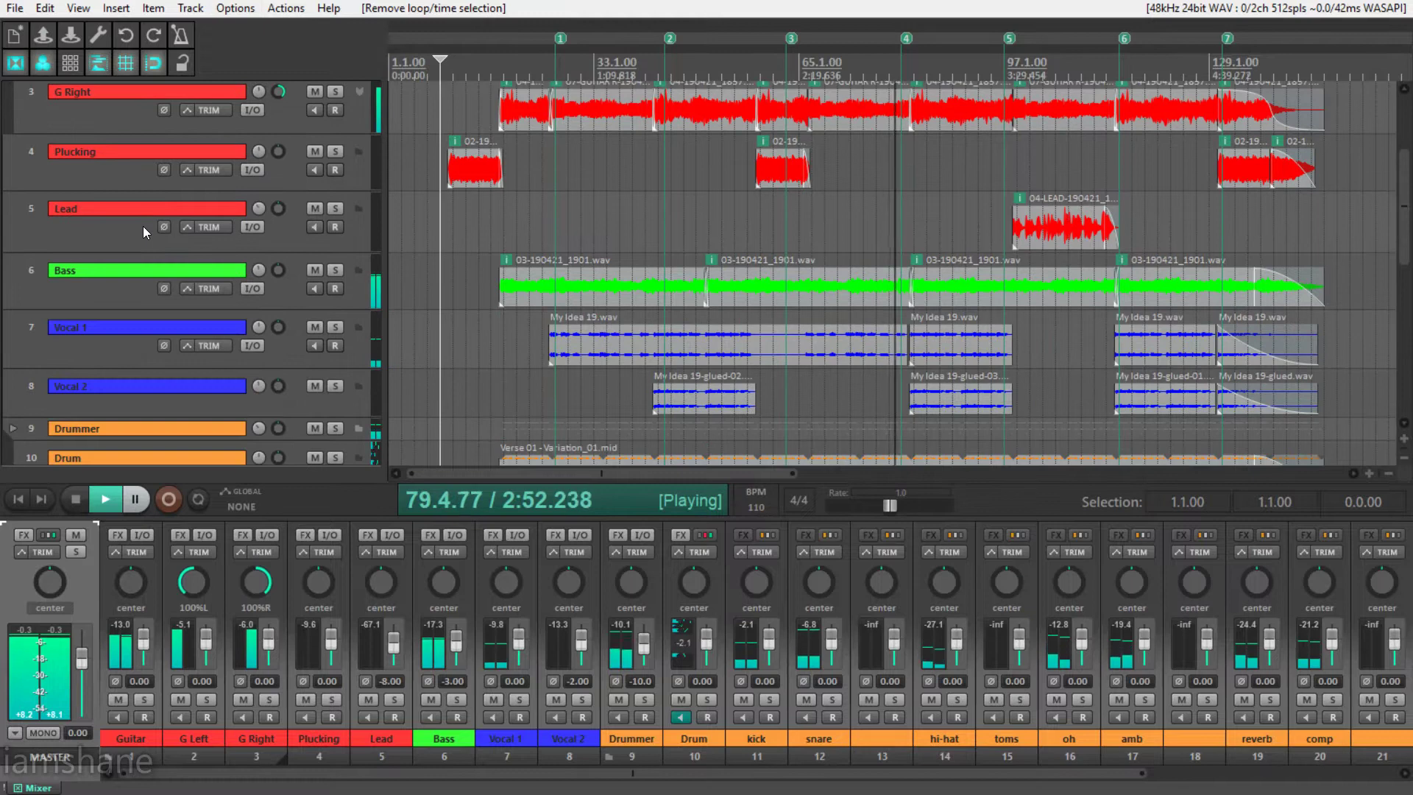
scroll(143, 227, down, 5)
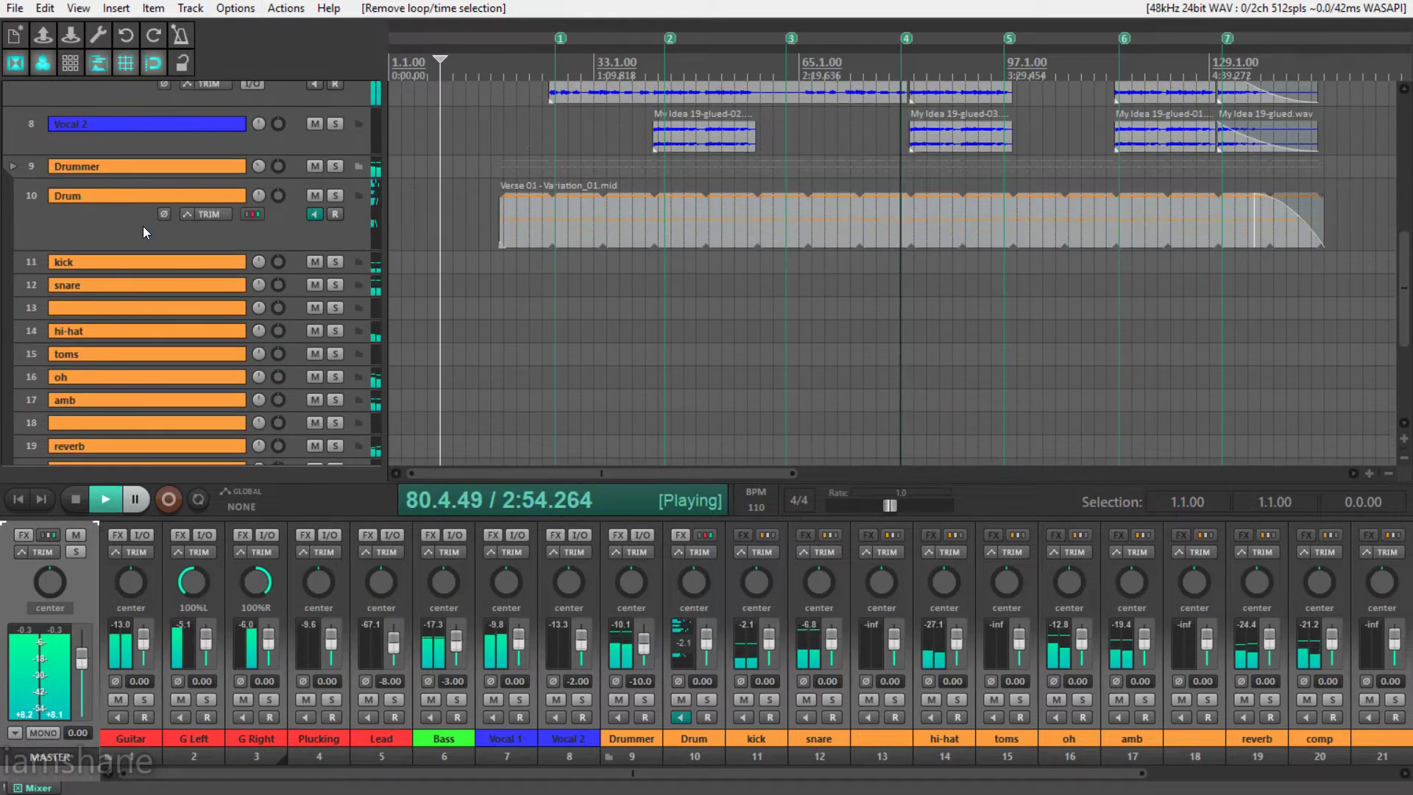
scroll(142, 225, down, 3)
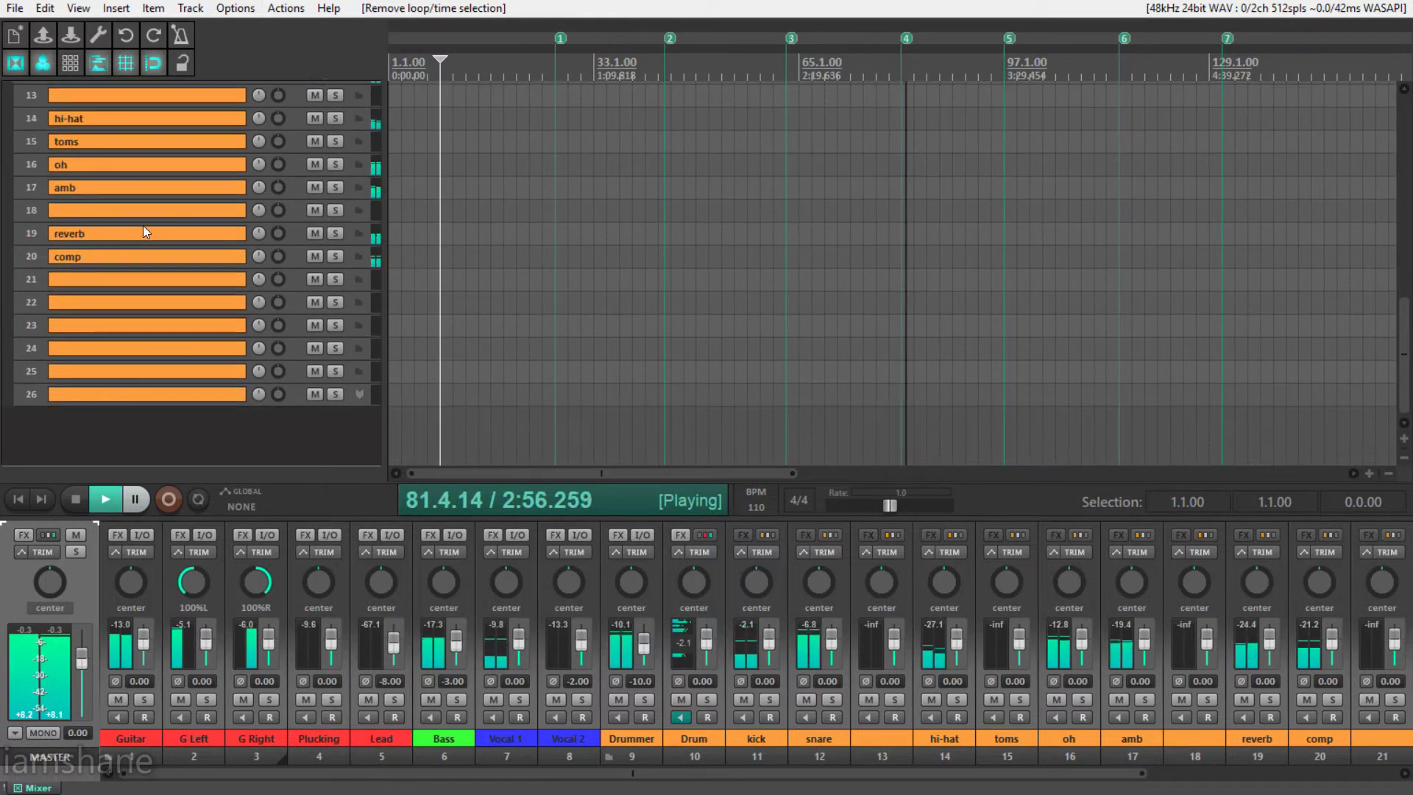
scroll(142, 226, up, 5)
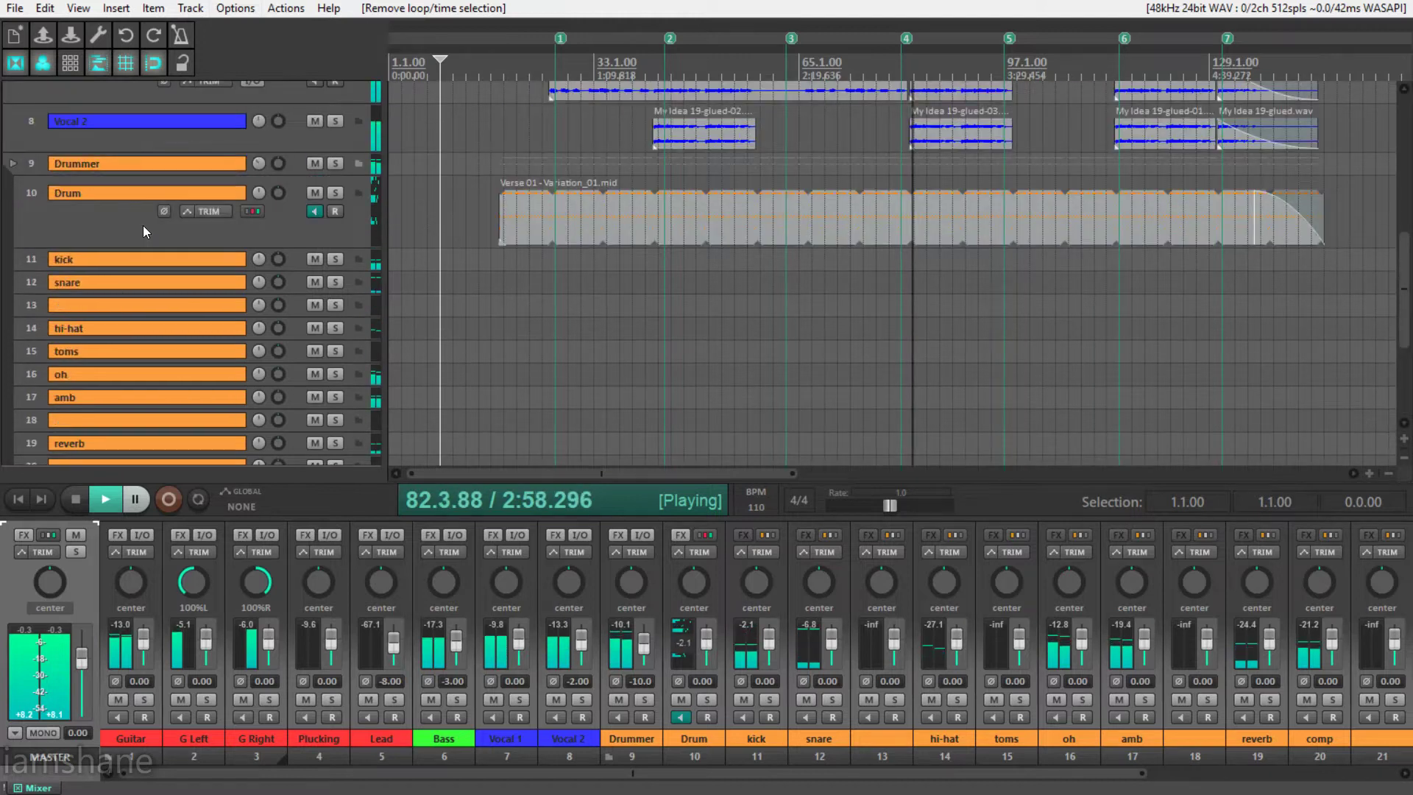
scroll(143, 226, up, 2)
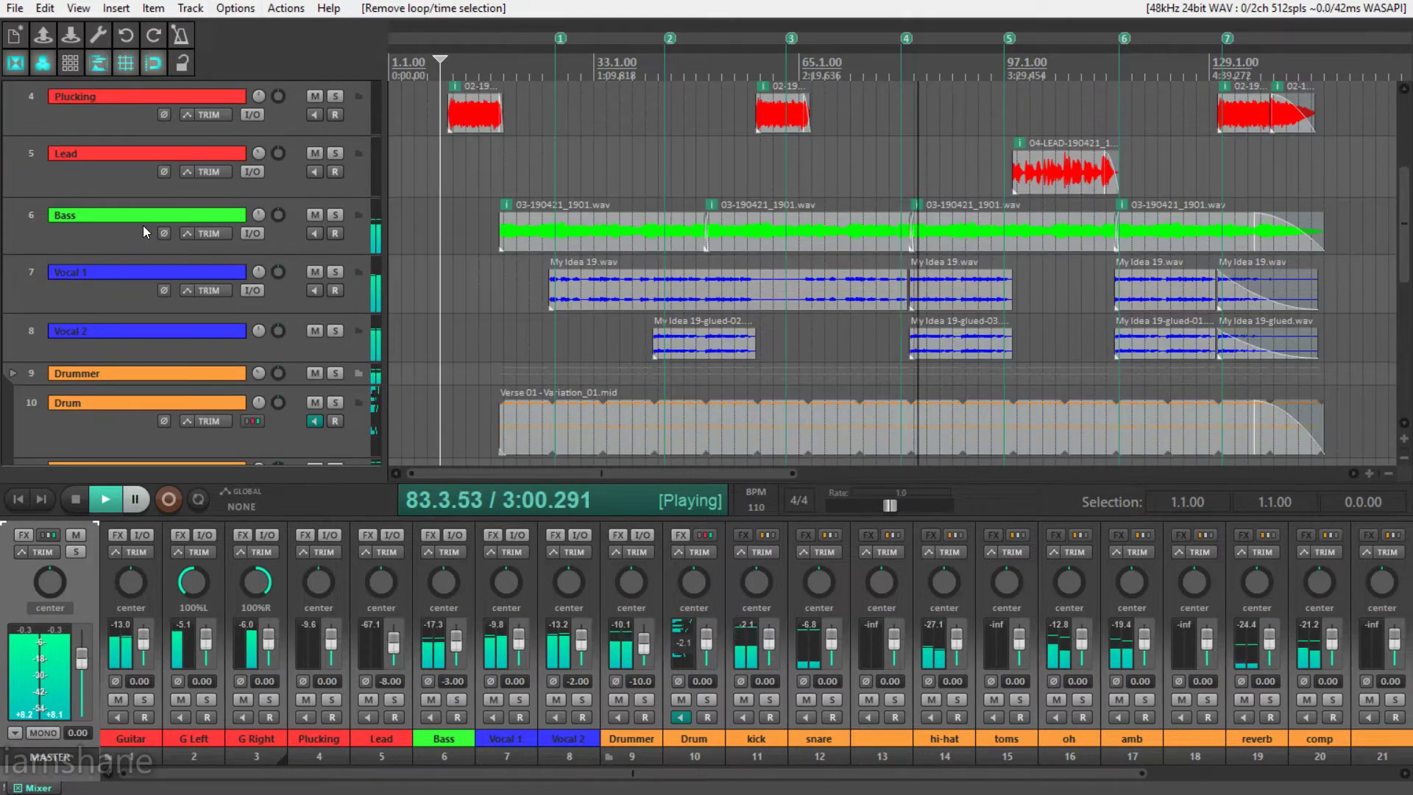
scroll(143, 225, up, 3)
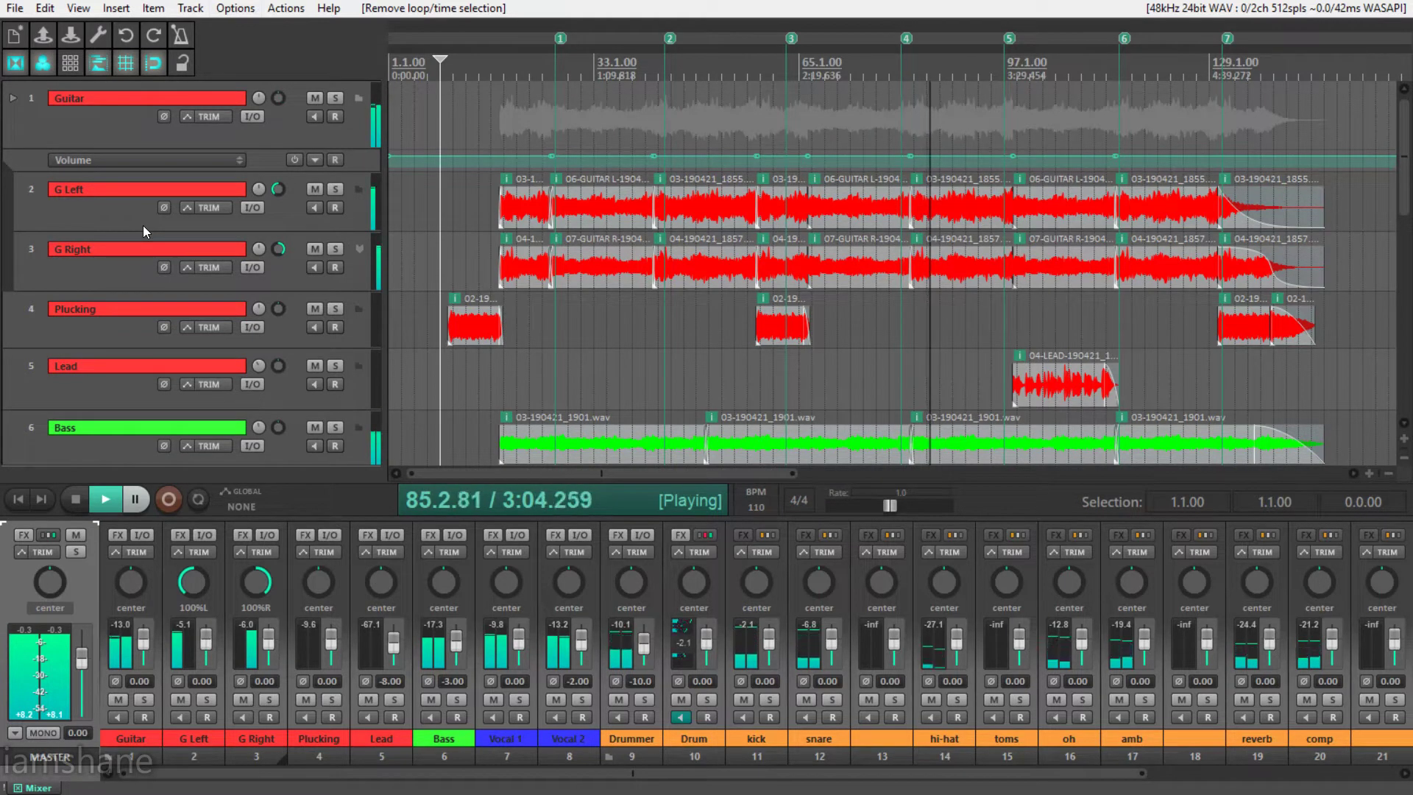
Enlarge the Funktion theme's mixer to inspect its inserts, sends and faders, and return it to compact height.
drag(1010, 516, 1011, 136)
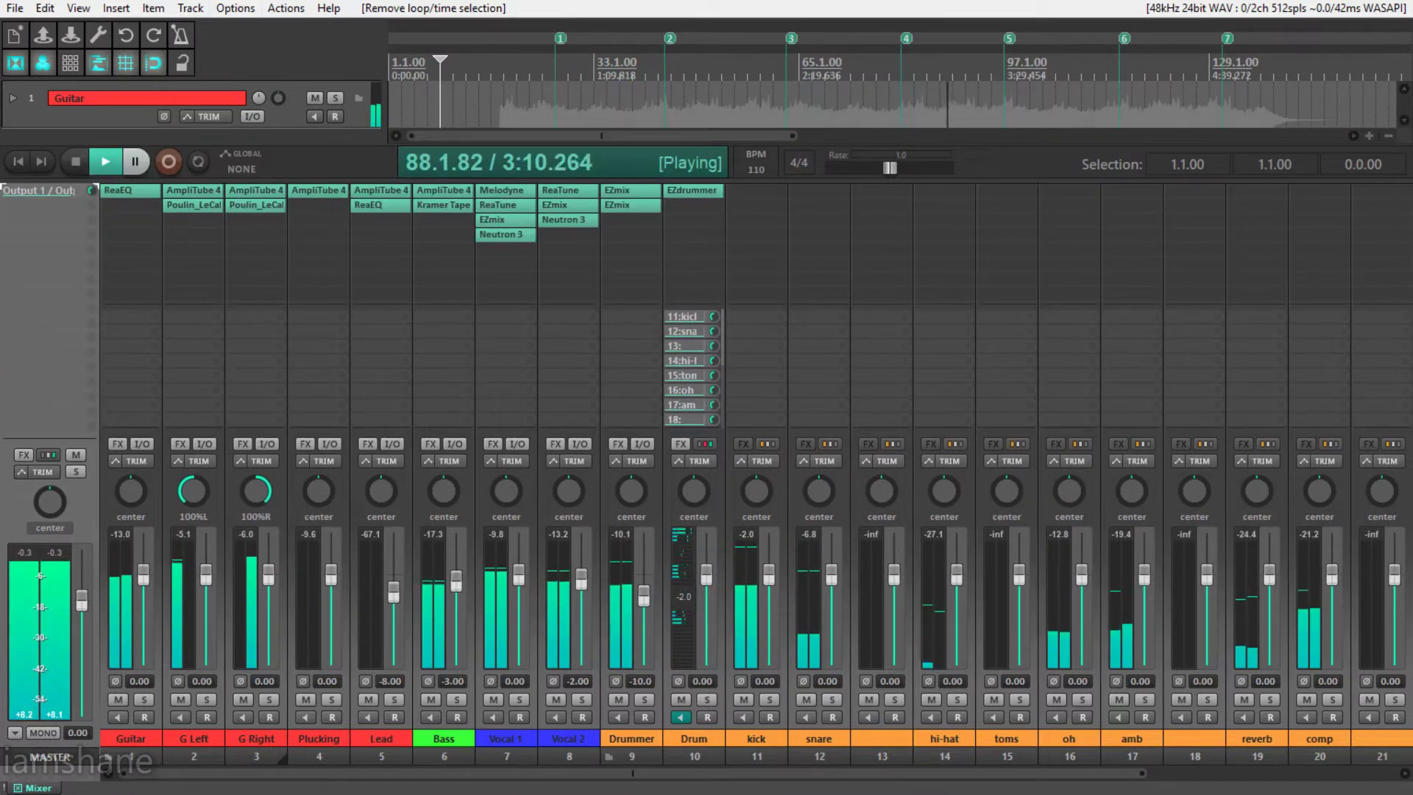
drag(153, 771, 118, 789)
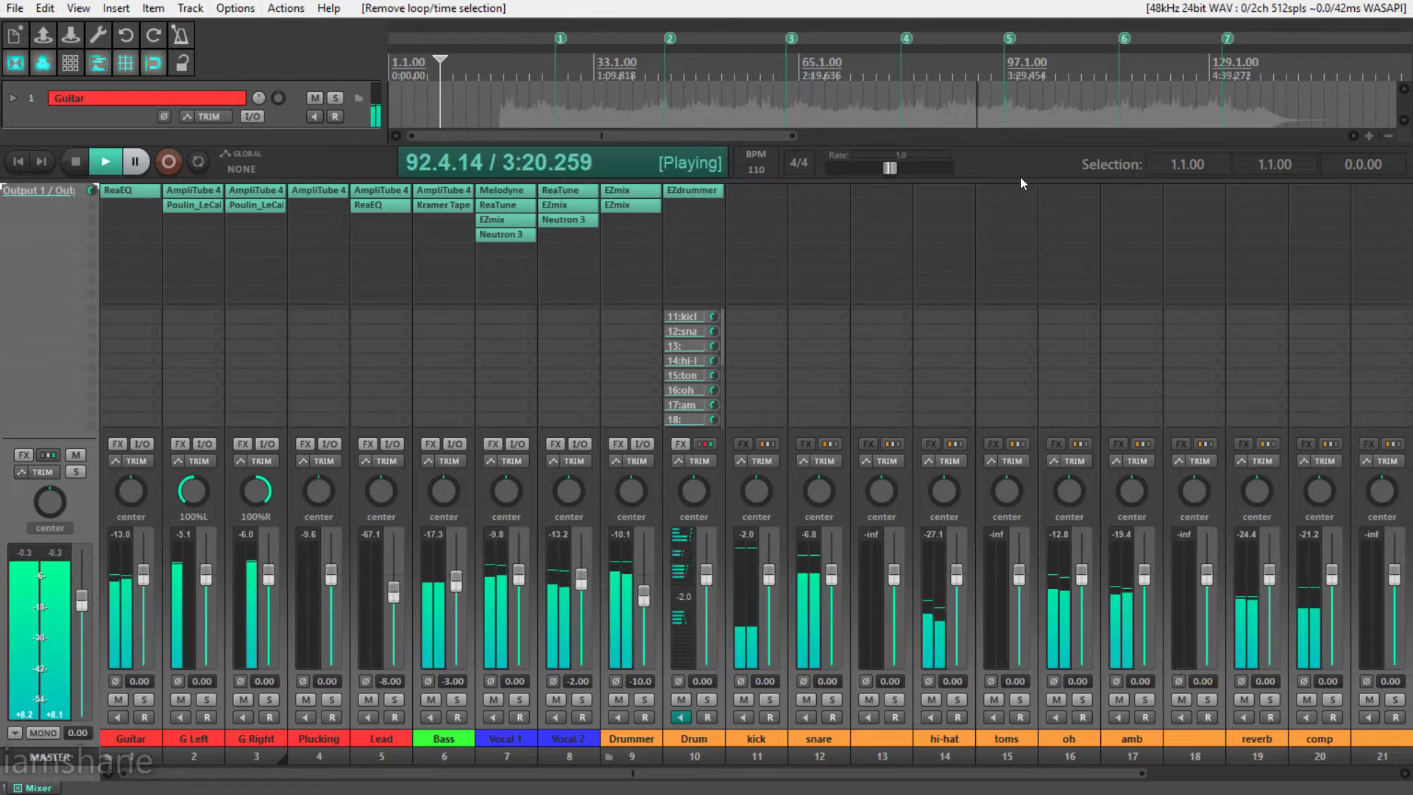
drag(1020, 185, 1018, 681)
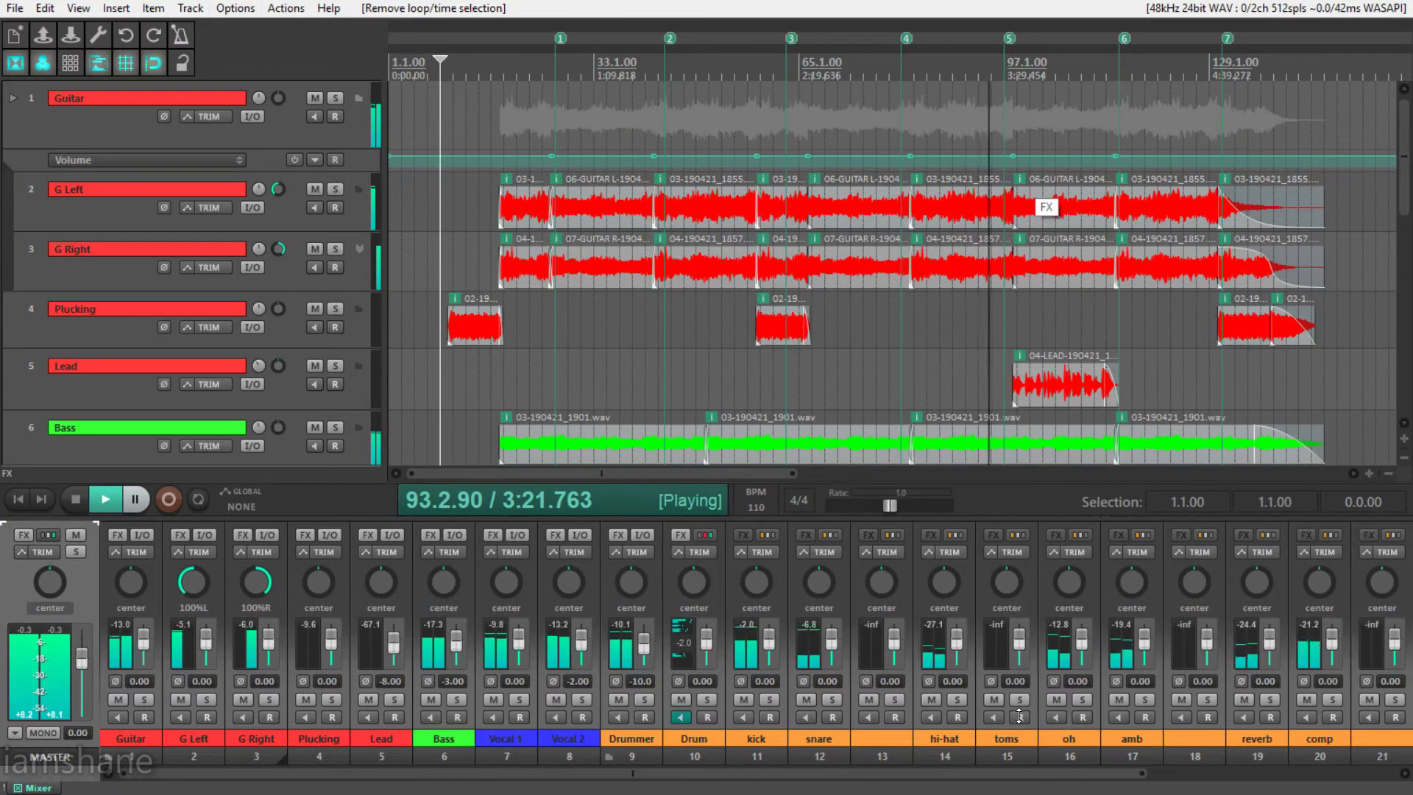
Switch to the FusionBeta_v01.5 theme and look over its track panels from the Guitar track down to the last one.
click(234, 8)
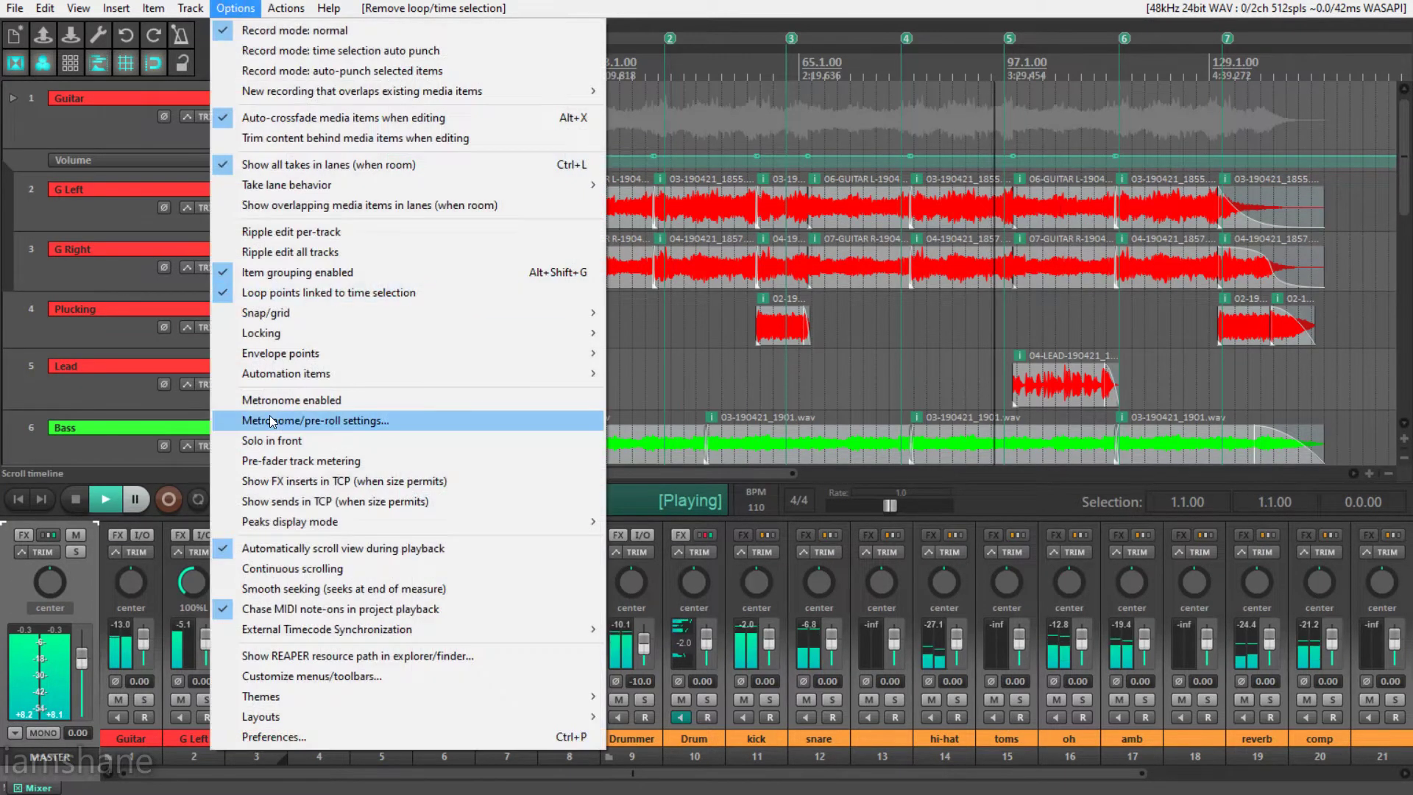
mouse_move(298, 716)
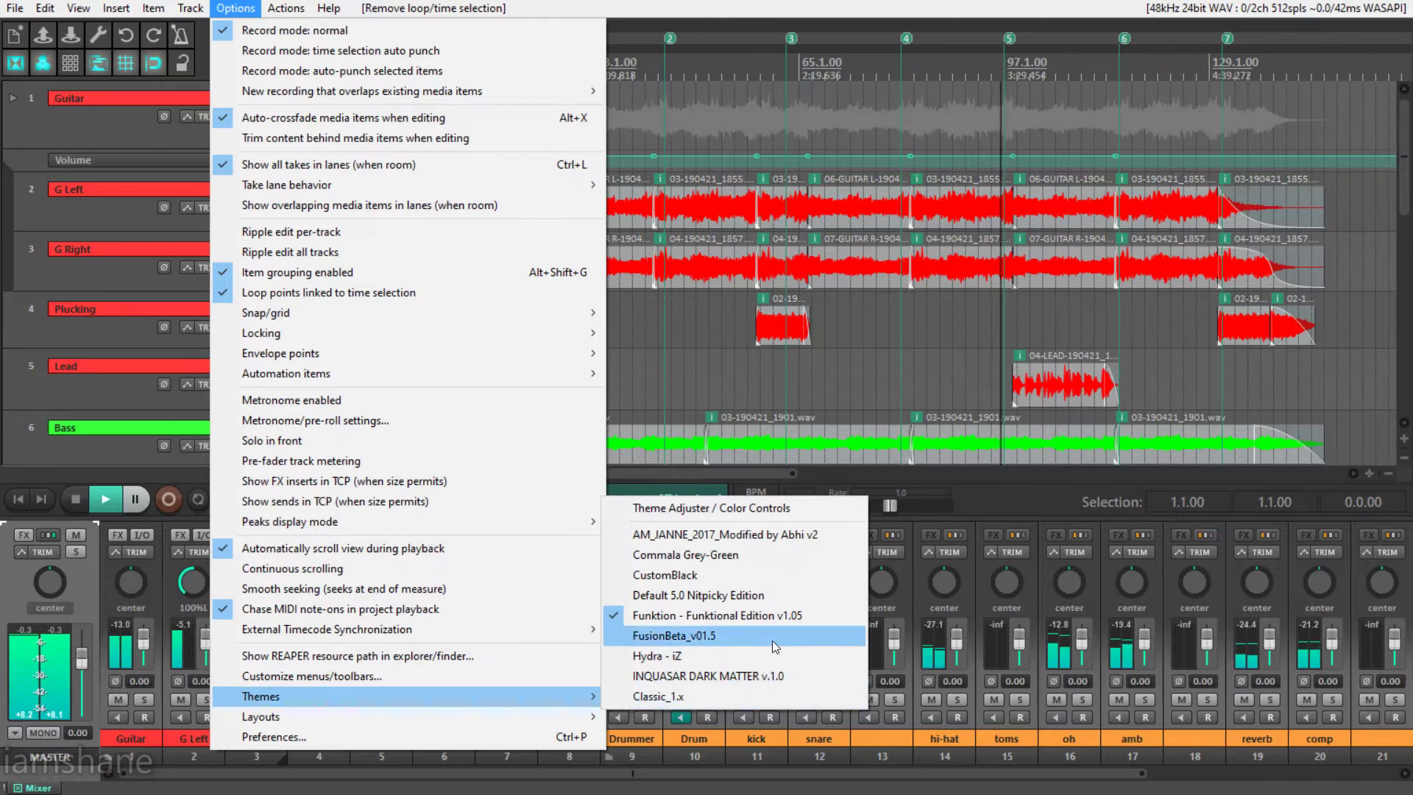
click(776, 635)
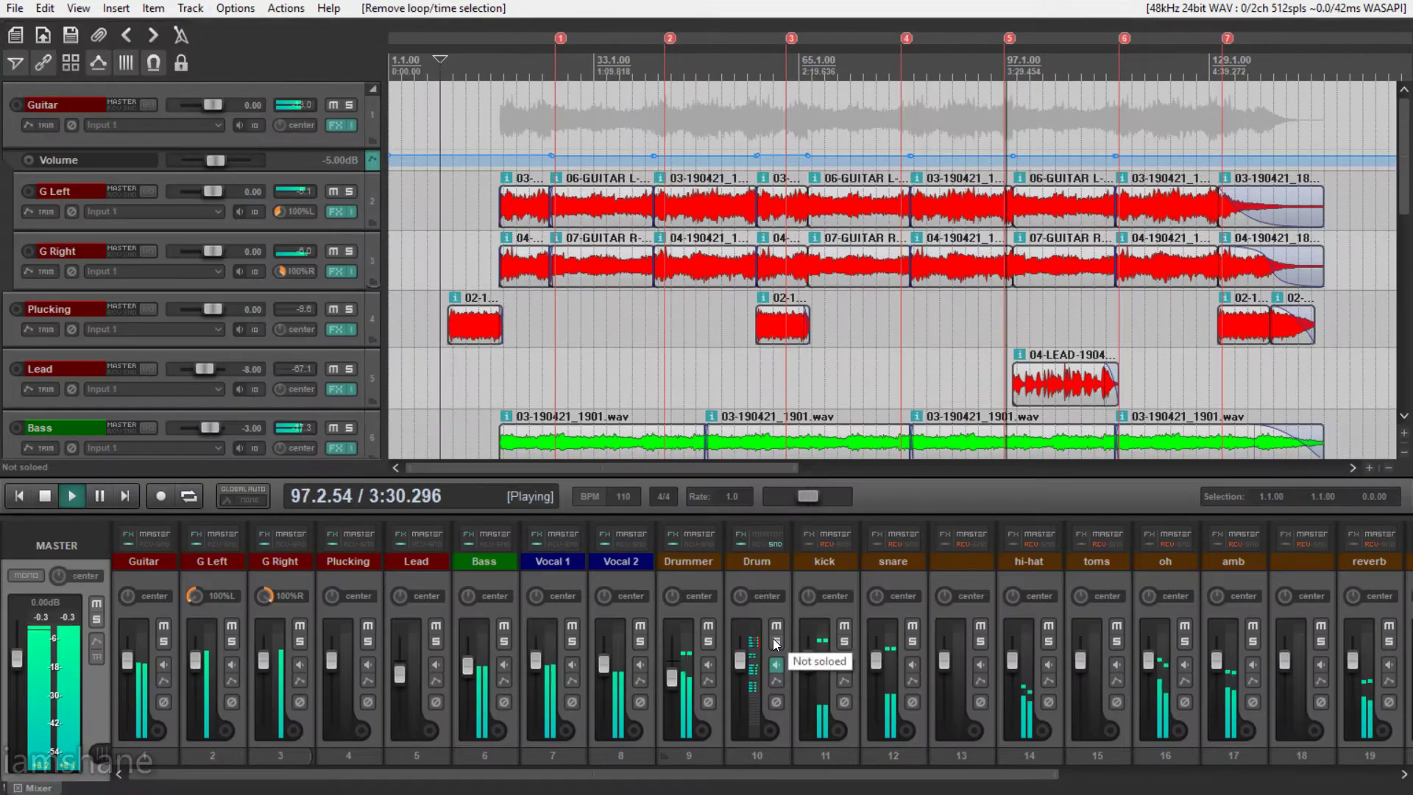
scroll(178, 214, down, 3)
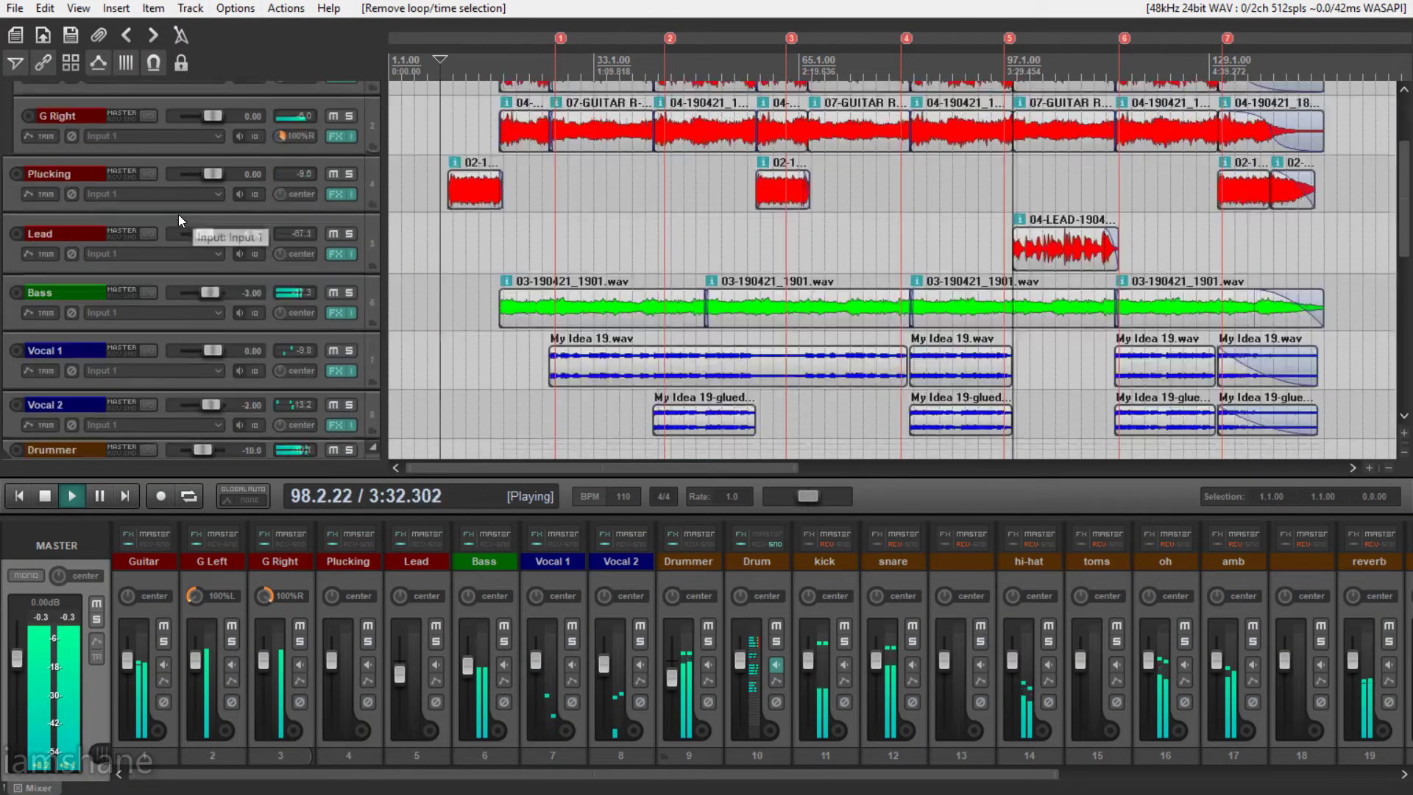
scroll(178, 214, down, 10)
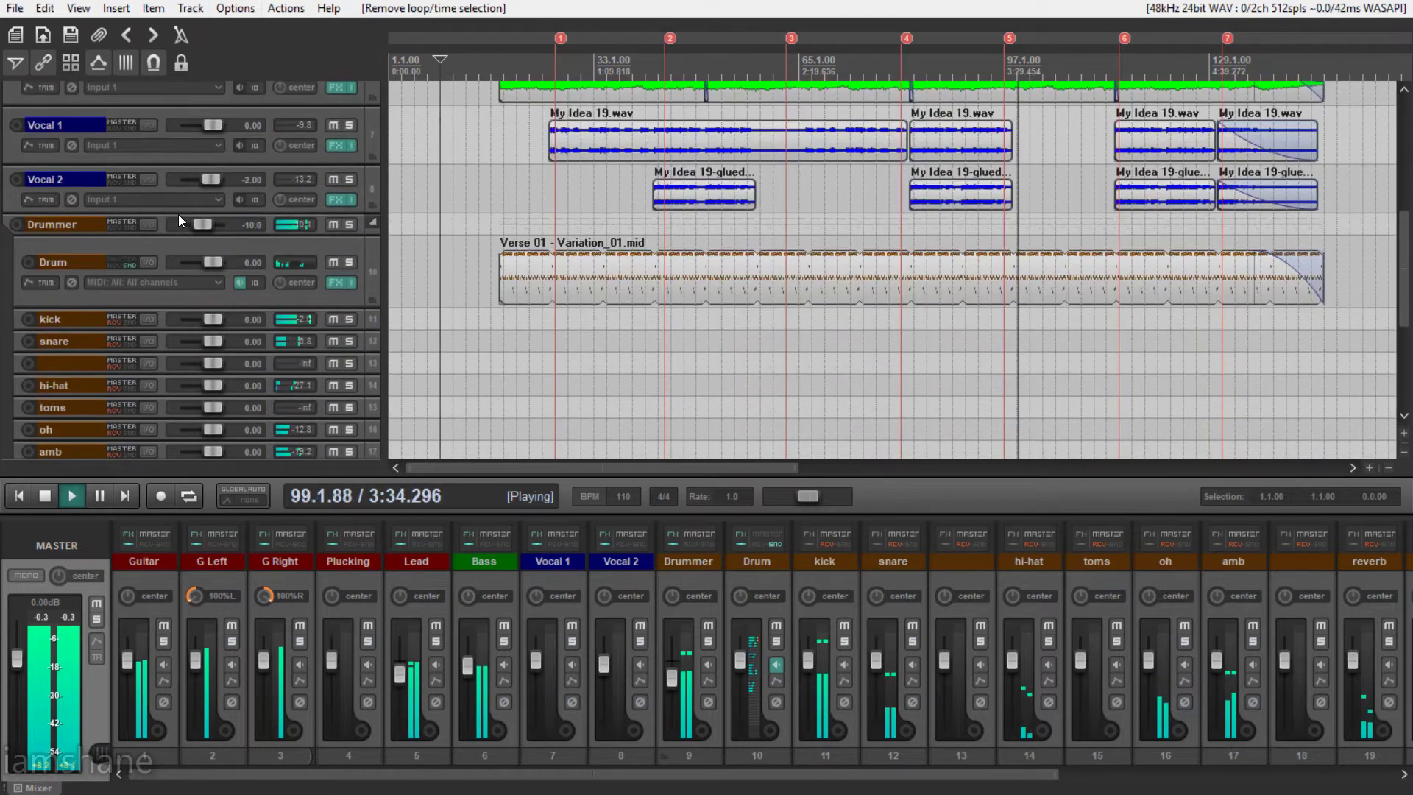
scroll(178, 218, down, 3)
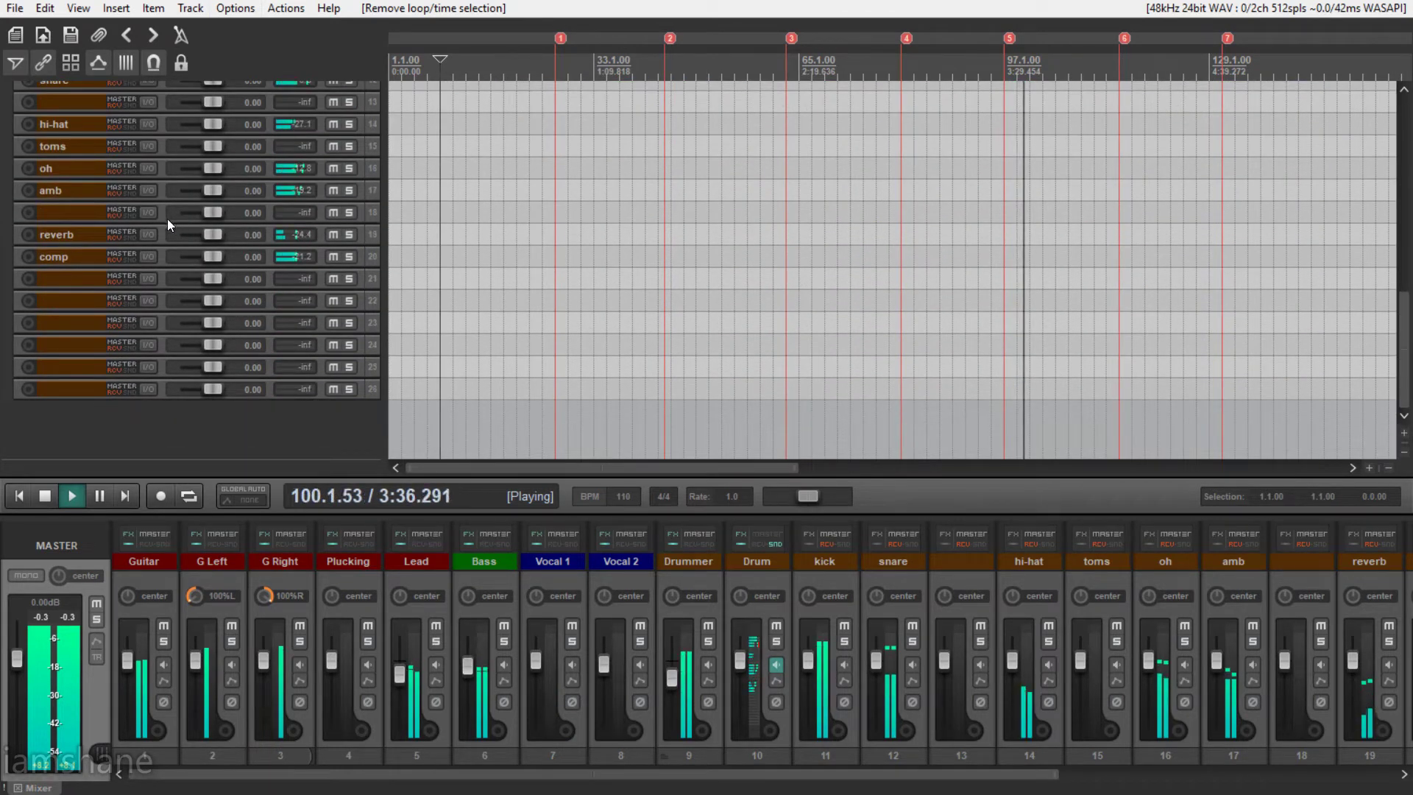
scroll(156, 224, up, 15)
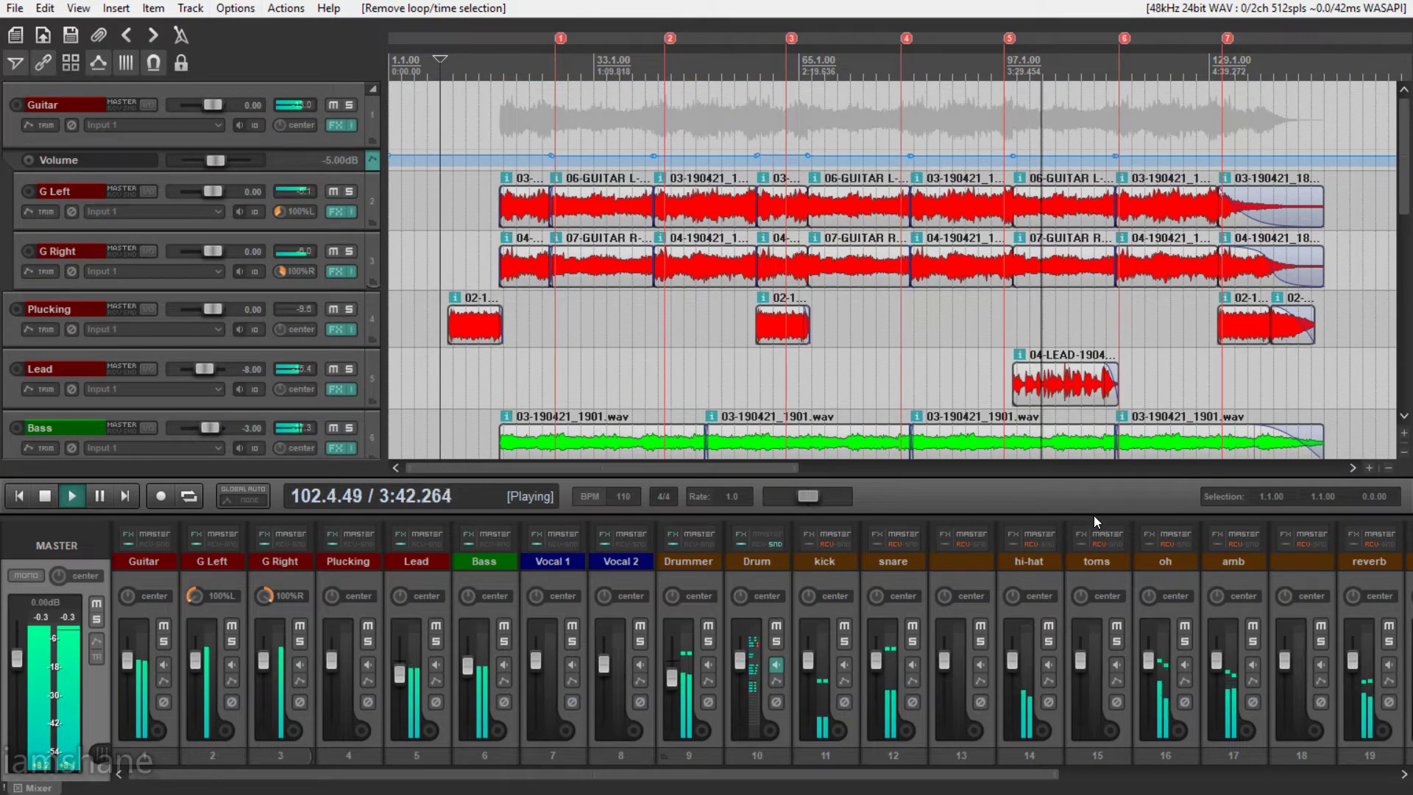
Expand the FusionBeta_v01.5 mixer to view its effect inserts, sends and channel strips, and shrink it again.
drag(1084, 517, 1081, 141)
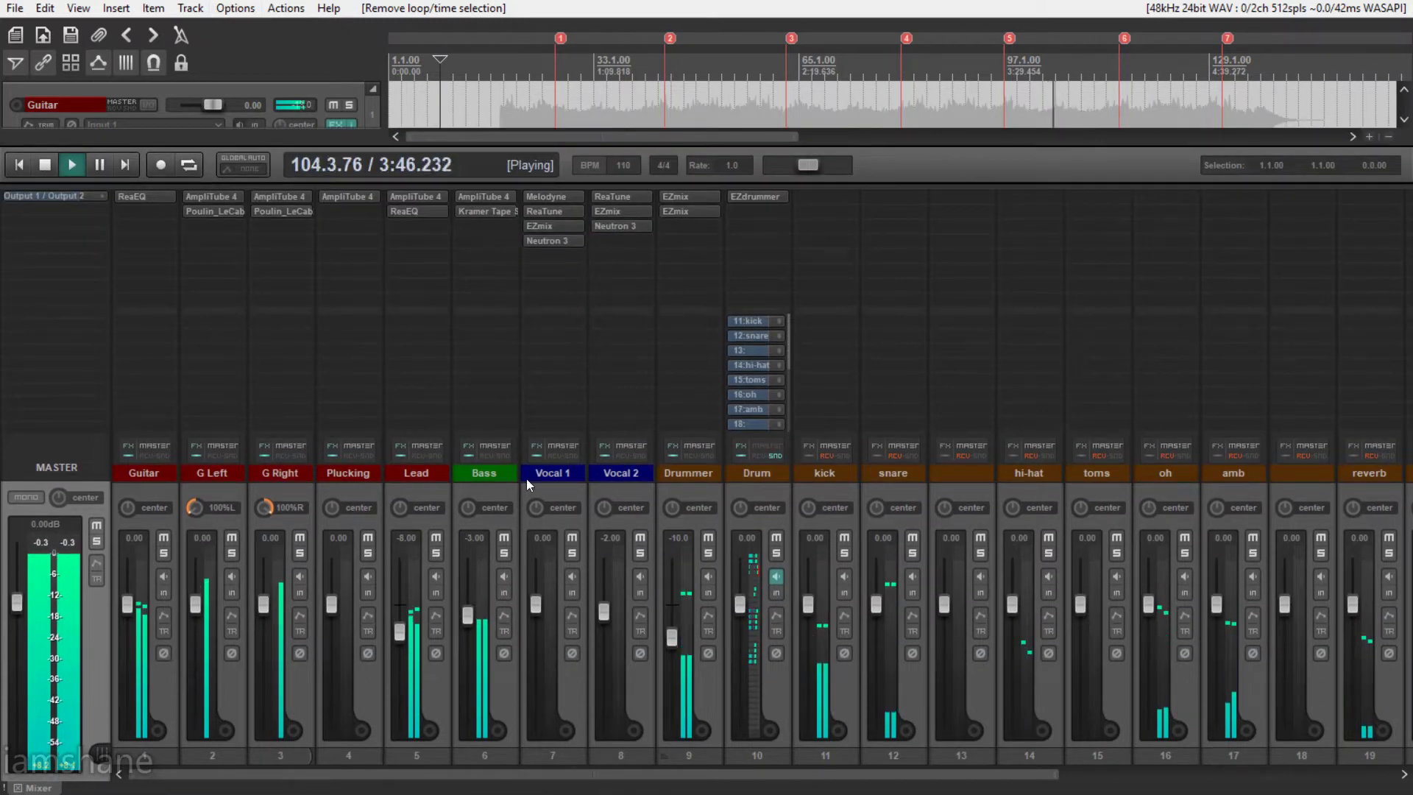
mouse_move(133, 776)
mouse_down()
mouse_move(523, 791)
mouse_move(135, 782)
mouse_up()
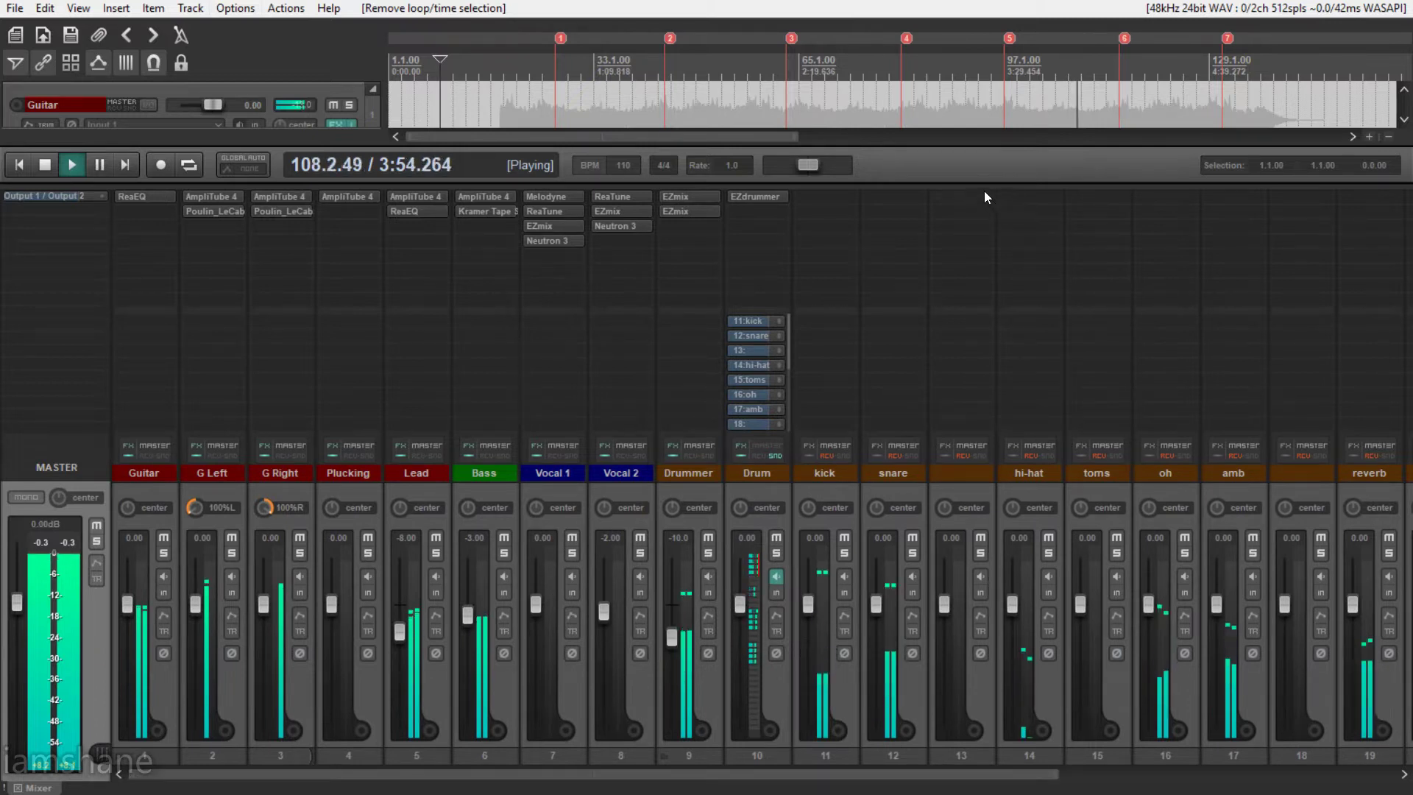
drag(979, 208, 1002, 634)
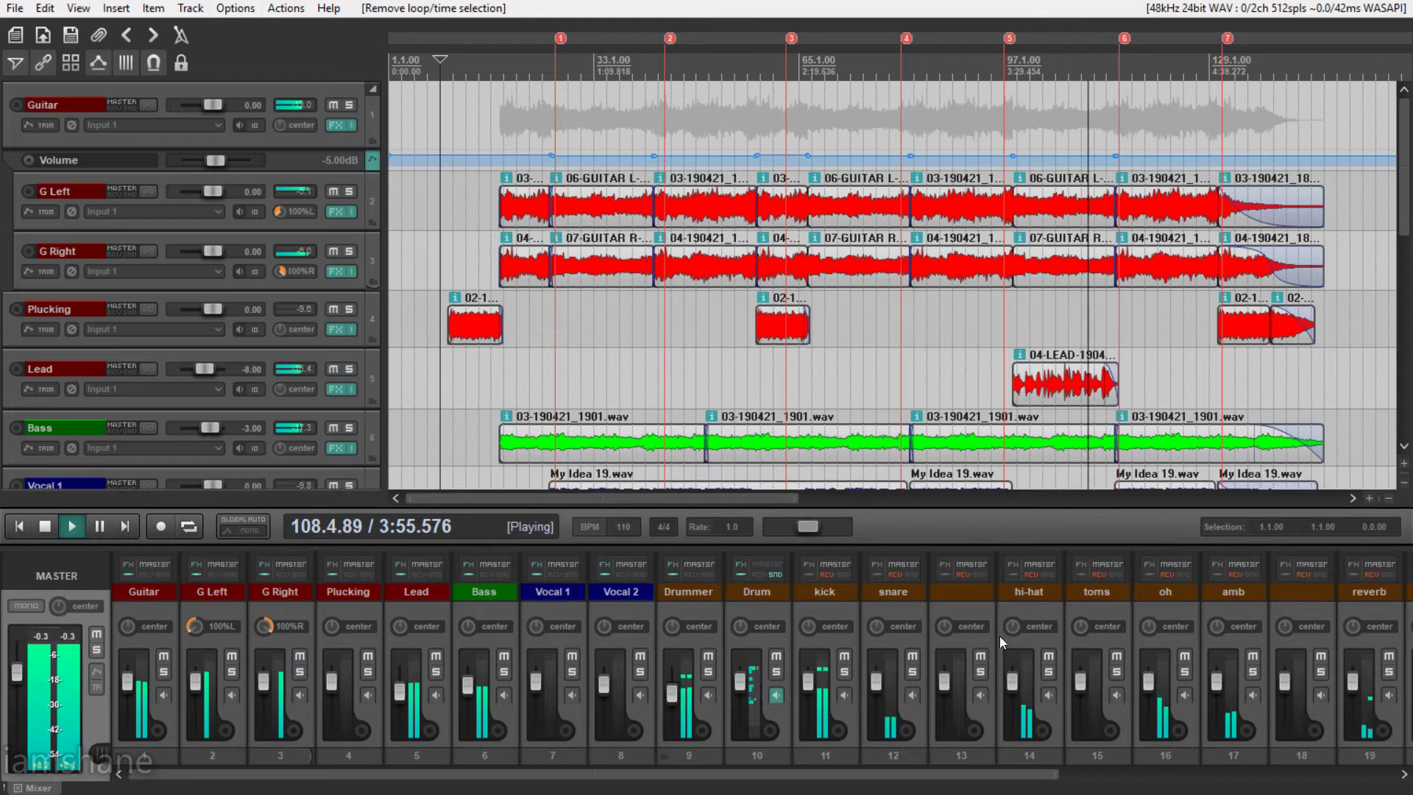
Change the theme to Hydra - iZ and inspect its track panels down to the last track and back to the first.
click(250, 12)
mouse_move(357, 695)
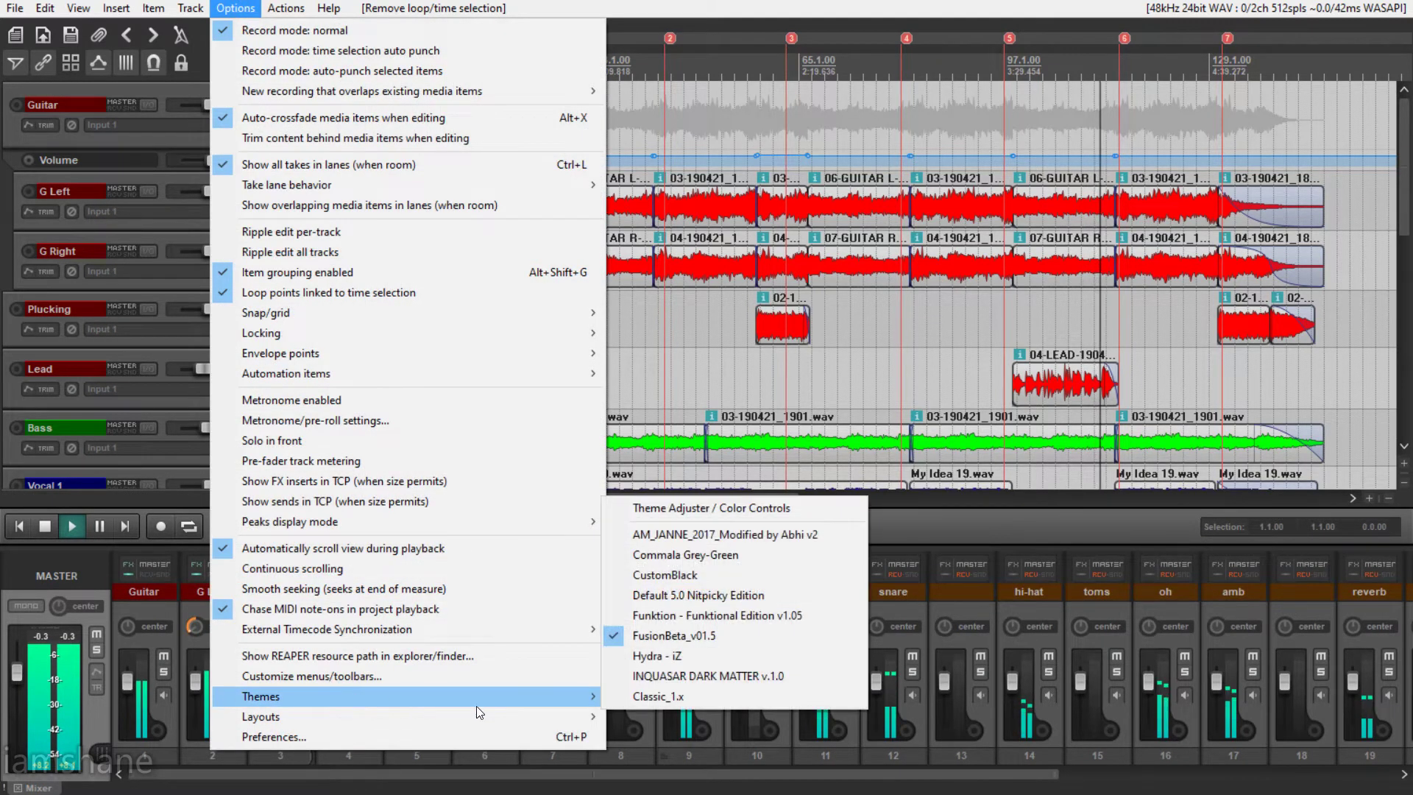
click(774, 656)
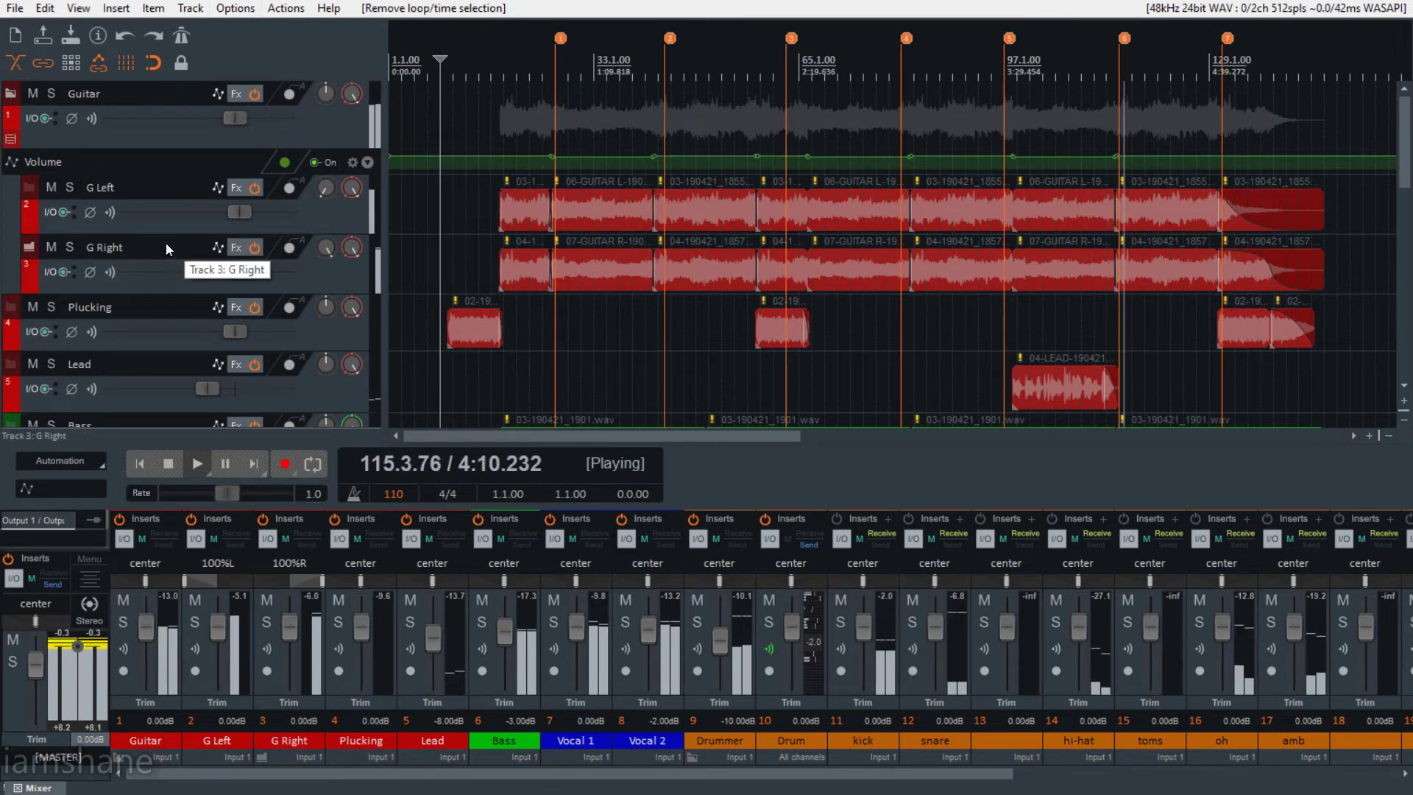
scroll(171, 156, down, 6)
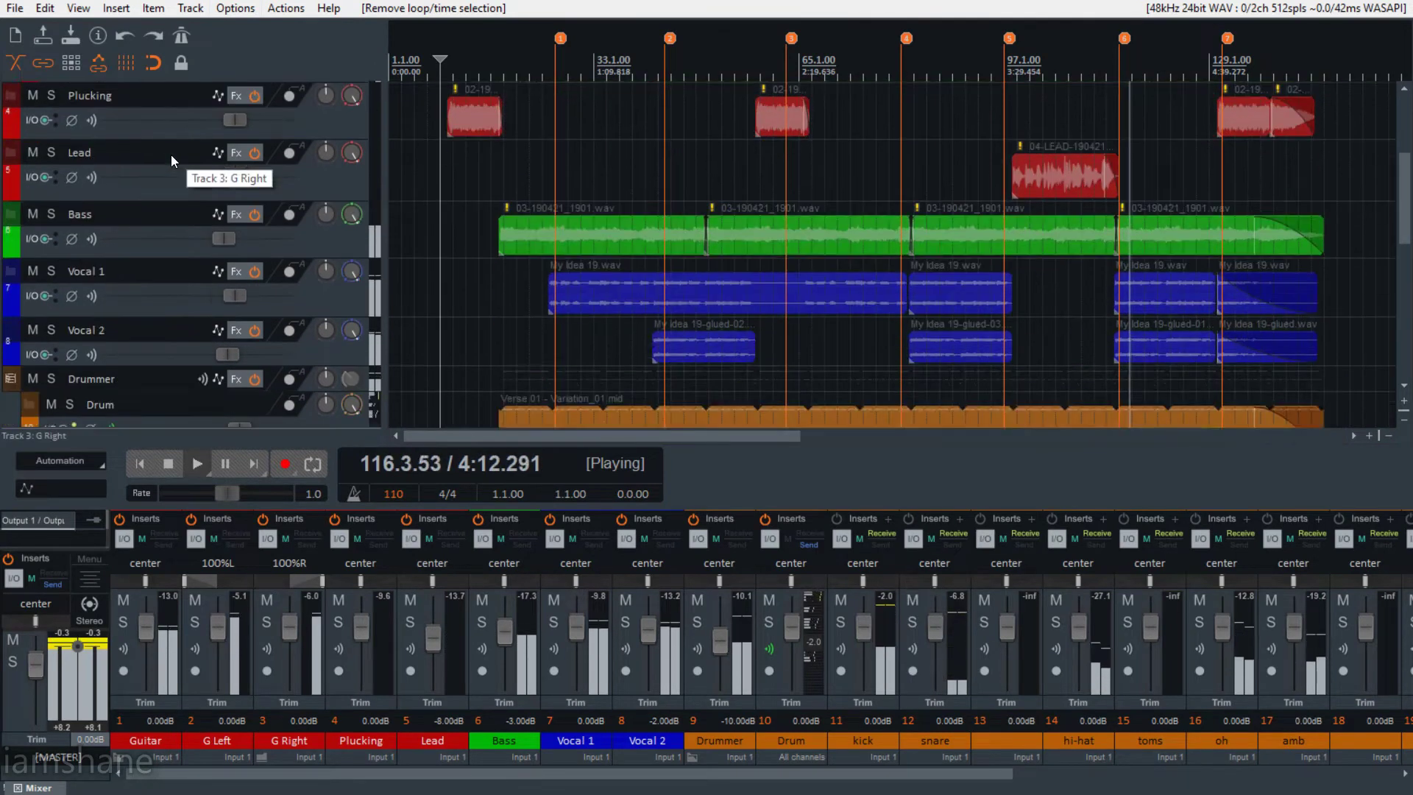
scroll(171, 154, down, 10)
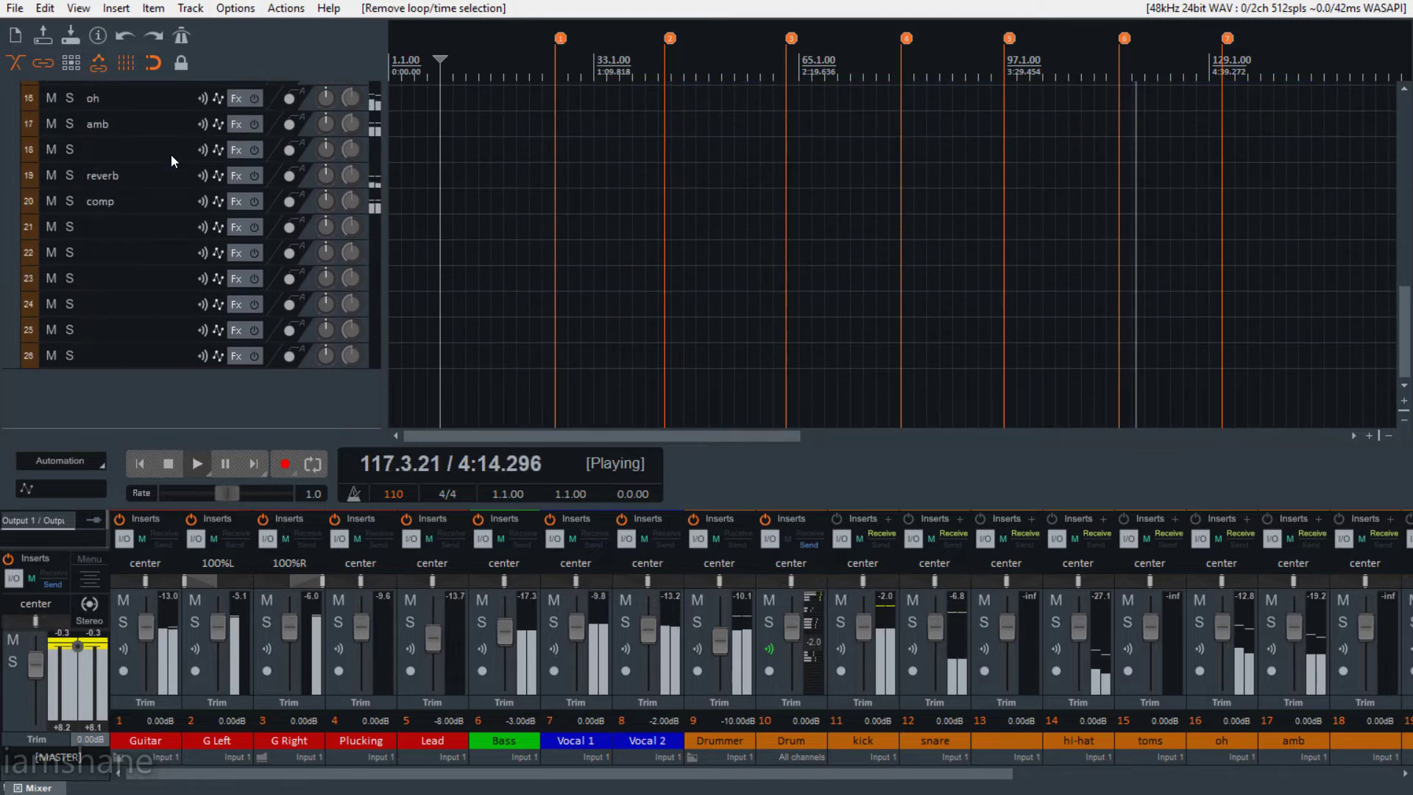
scroll(171, 154, up, 9)
scroll(171, 155, up, 8)
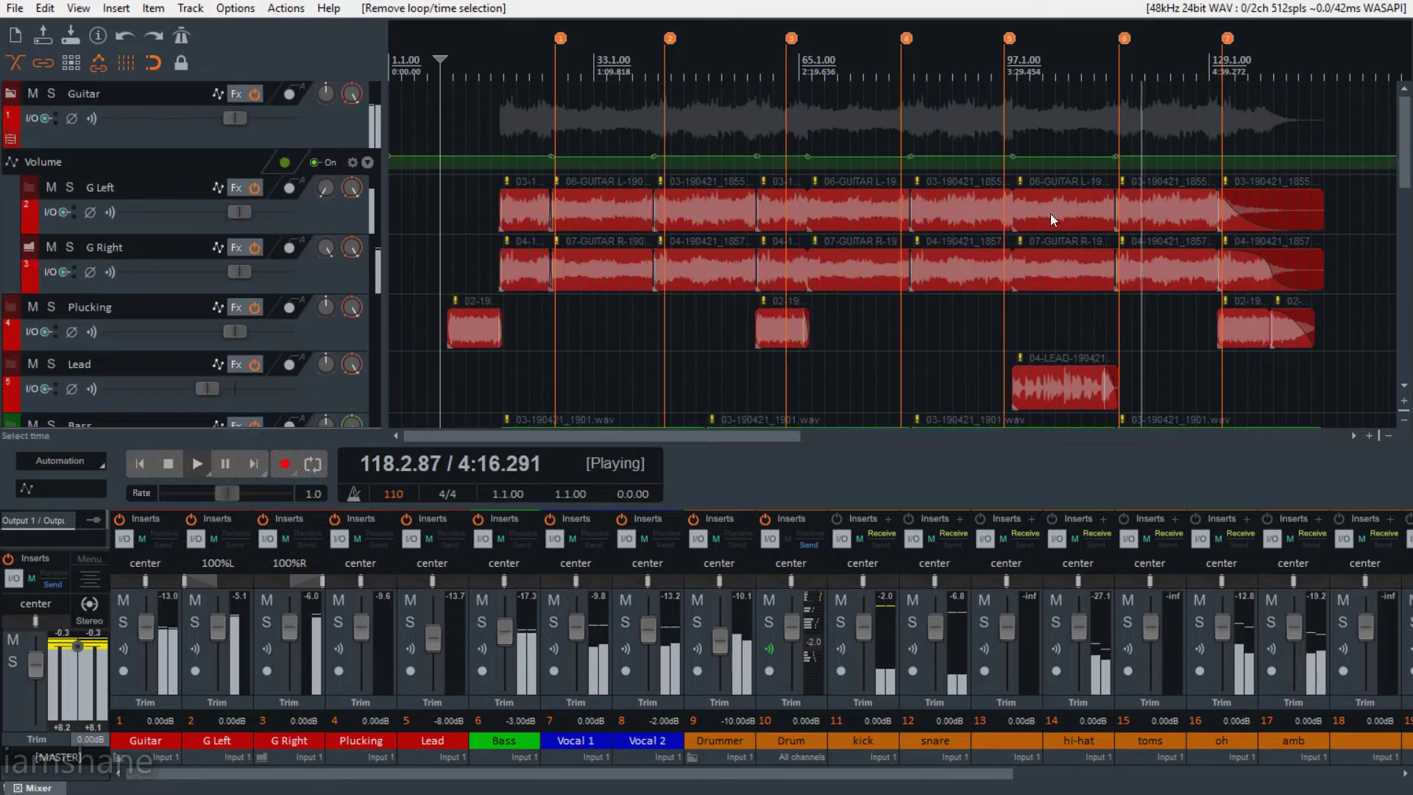
Enlarge the Hydra - iZ mixer to examine its insert slots, sends and faders, and restore its compact height.
drag(1008, 506, 1014, 98)
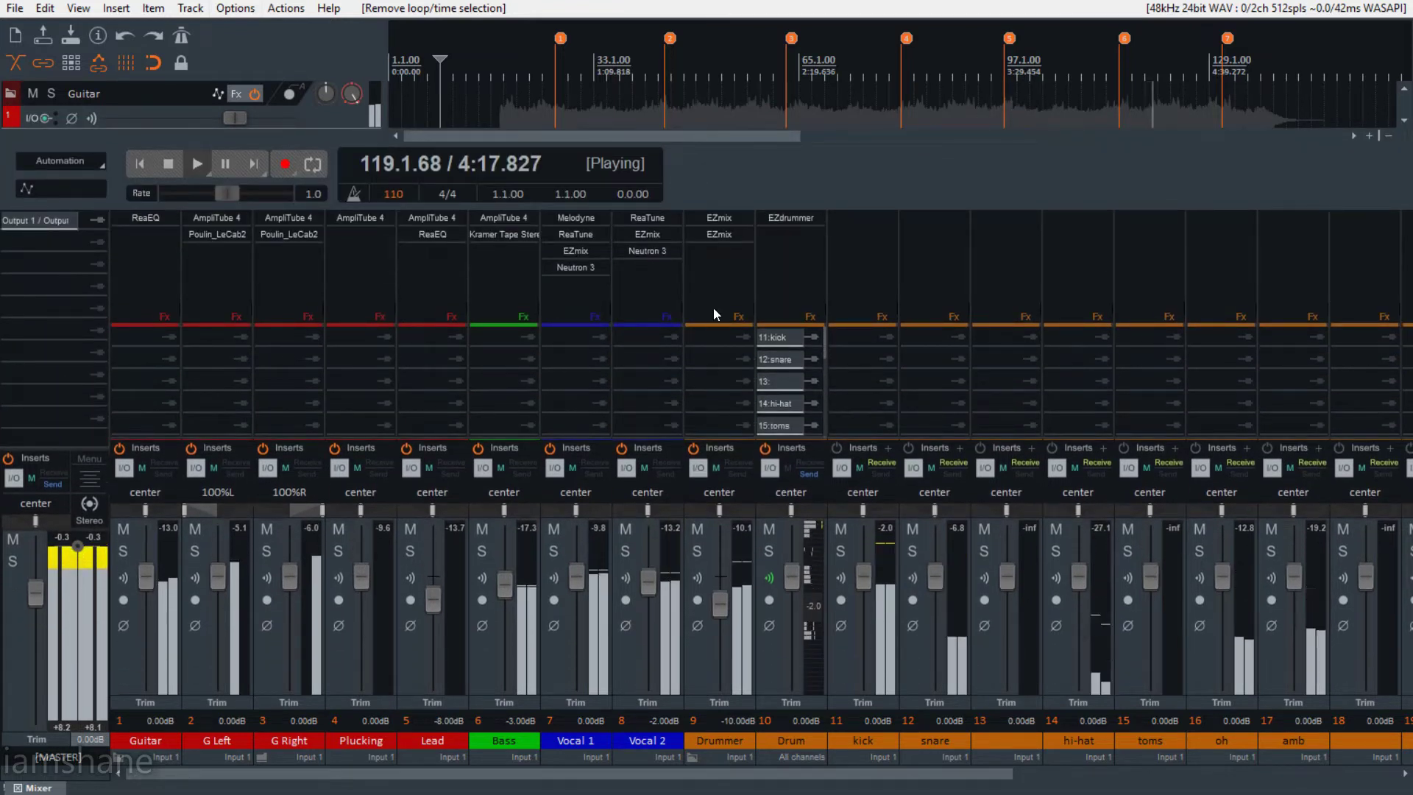
drag(169, 774, 140, 760)
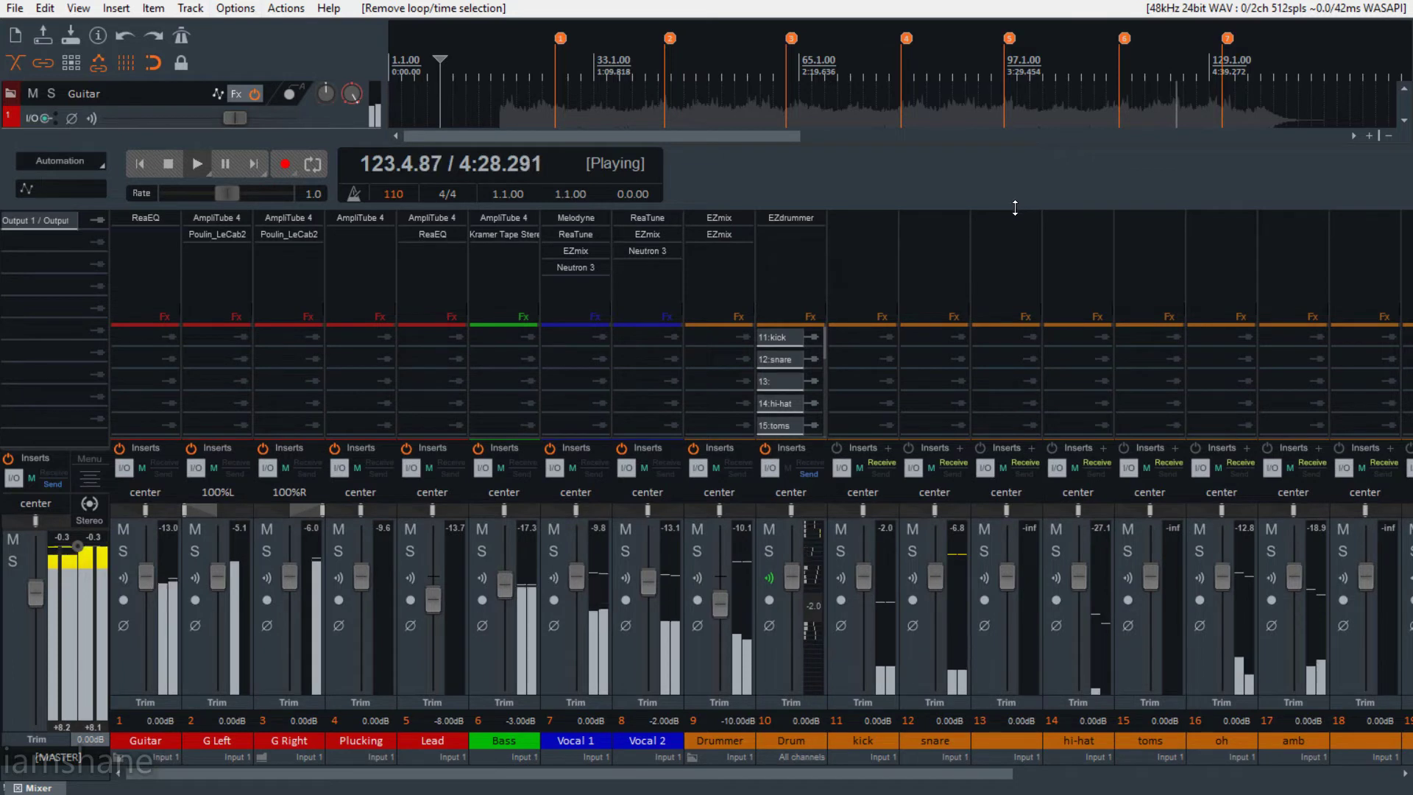
drag(1016, 208, 1007, 743)
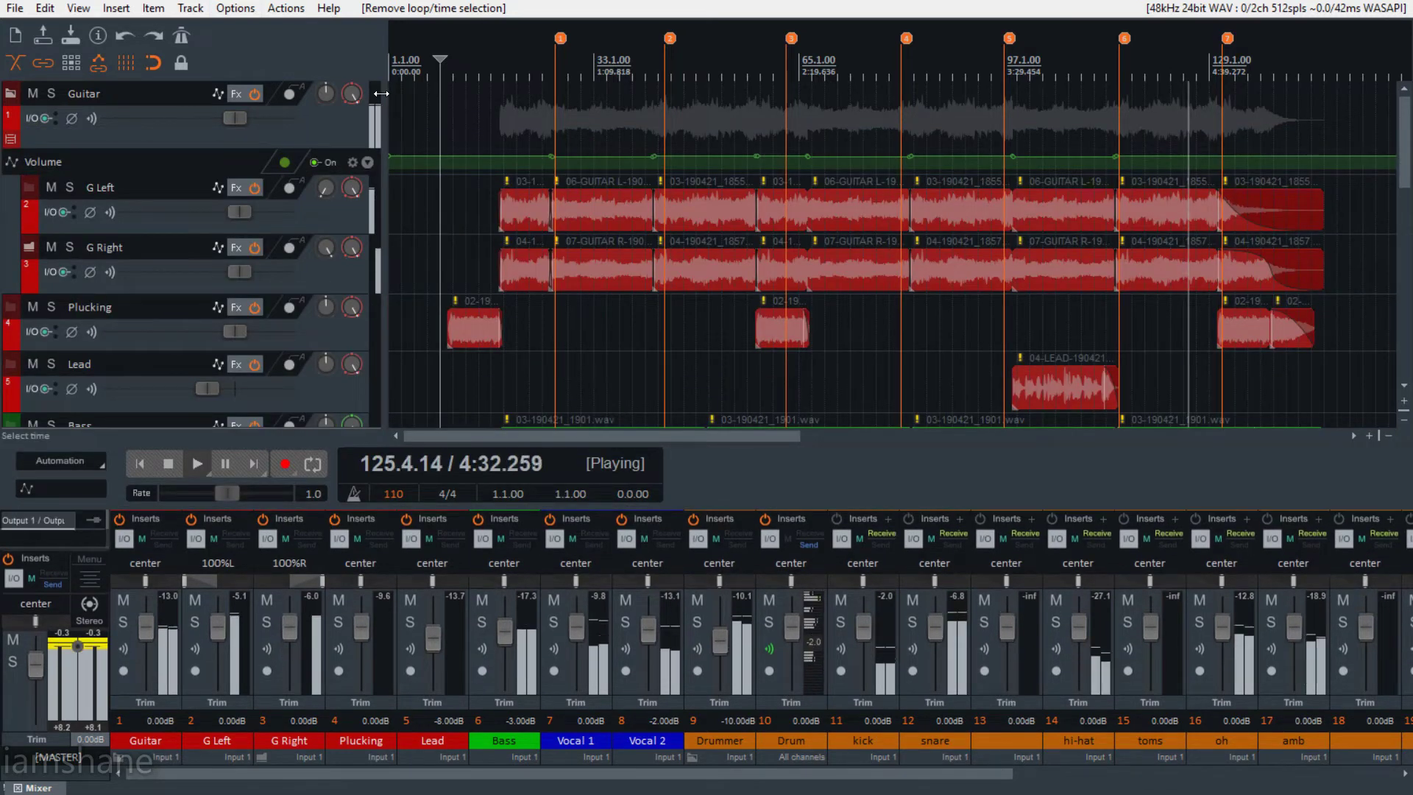
Apply the INQUASAR DARK MATTER v.1.0 theme and look through its coloured track panels down to the empty drum tracks.
click(228, 9)
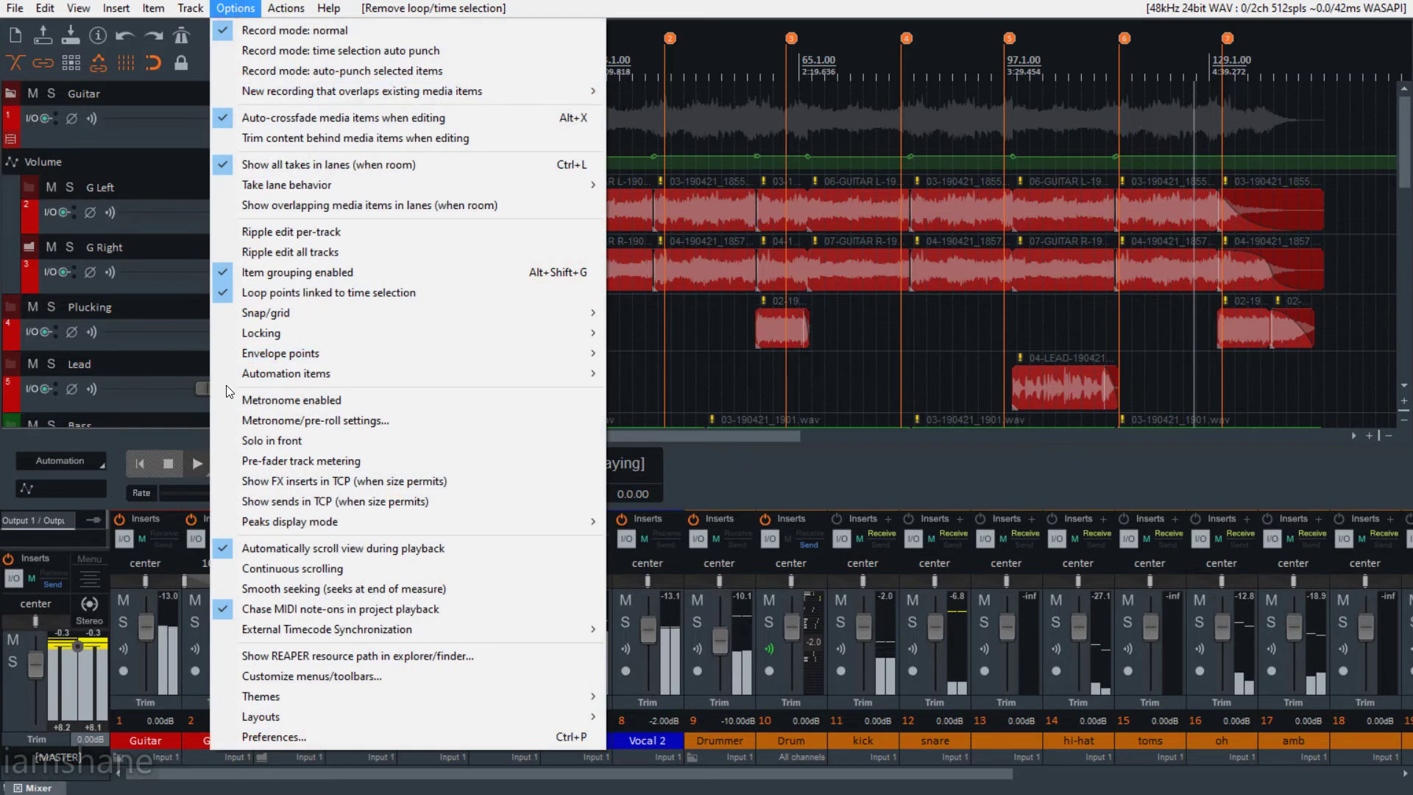
mouse_move(306, 700)
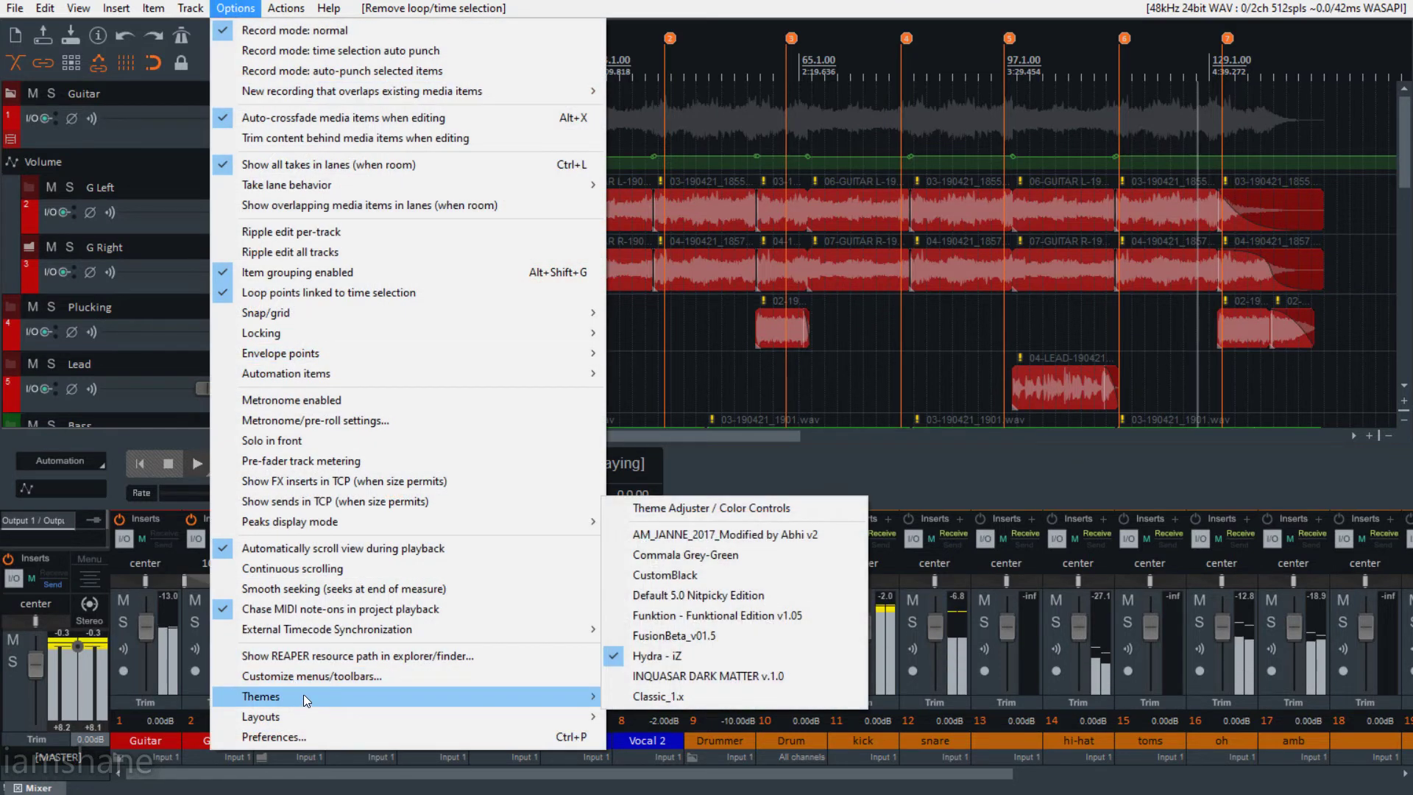
click(766, 677)
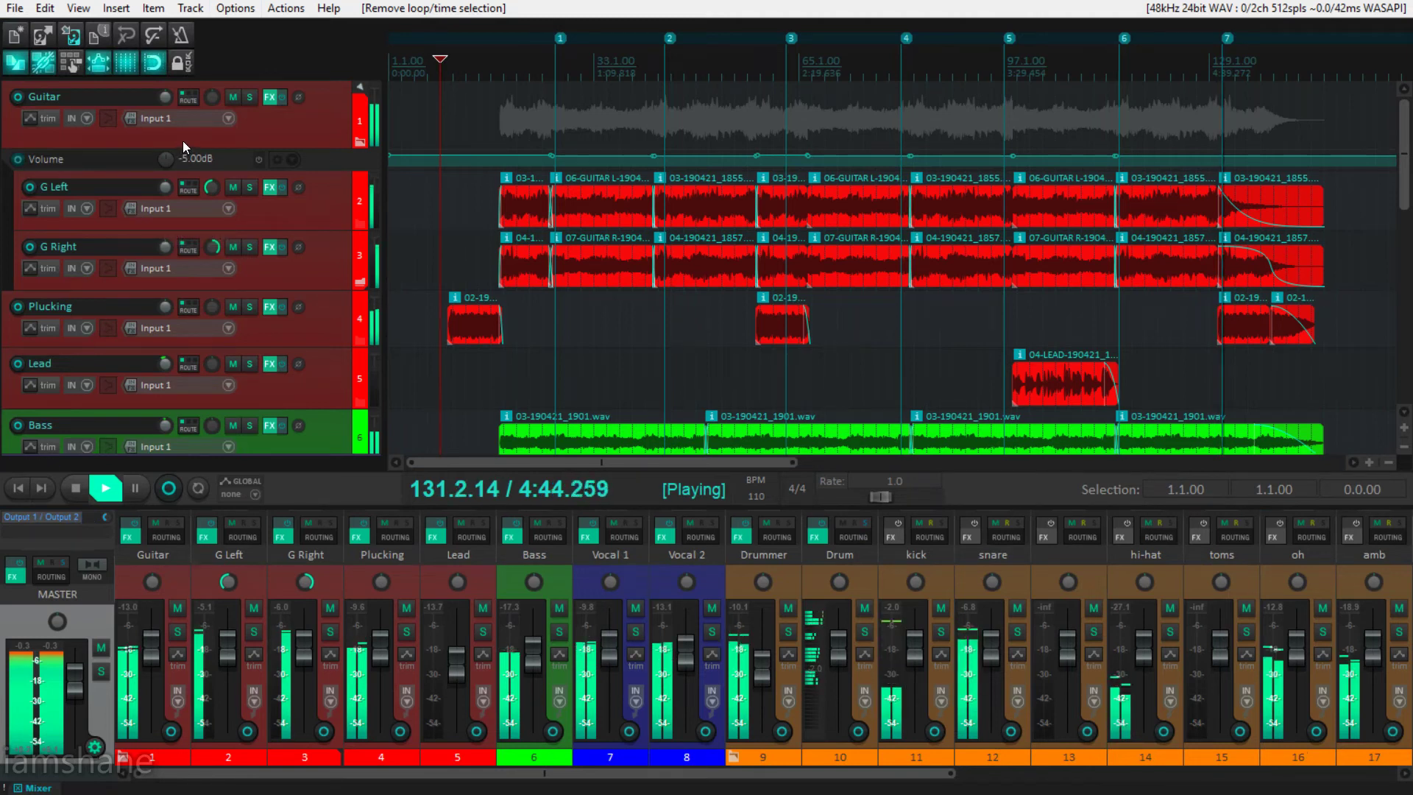
scroll(183, 139, down, 8)
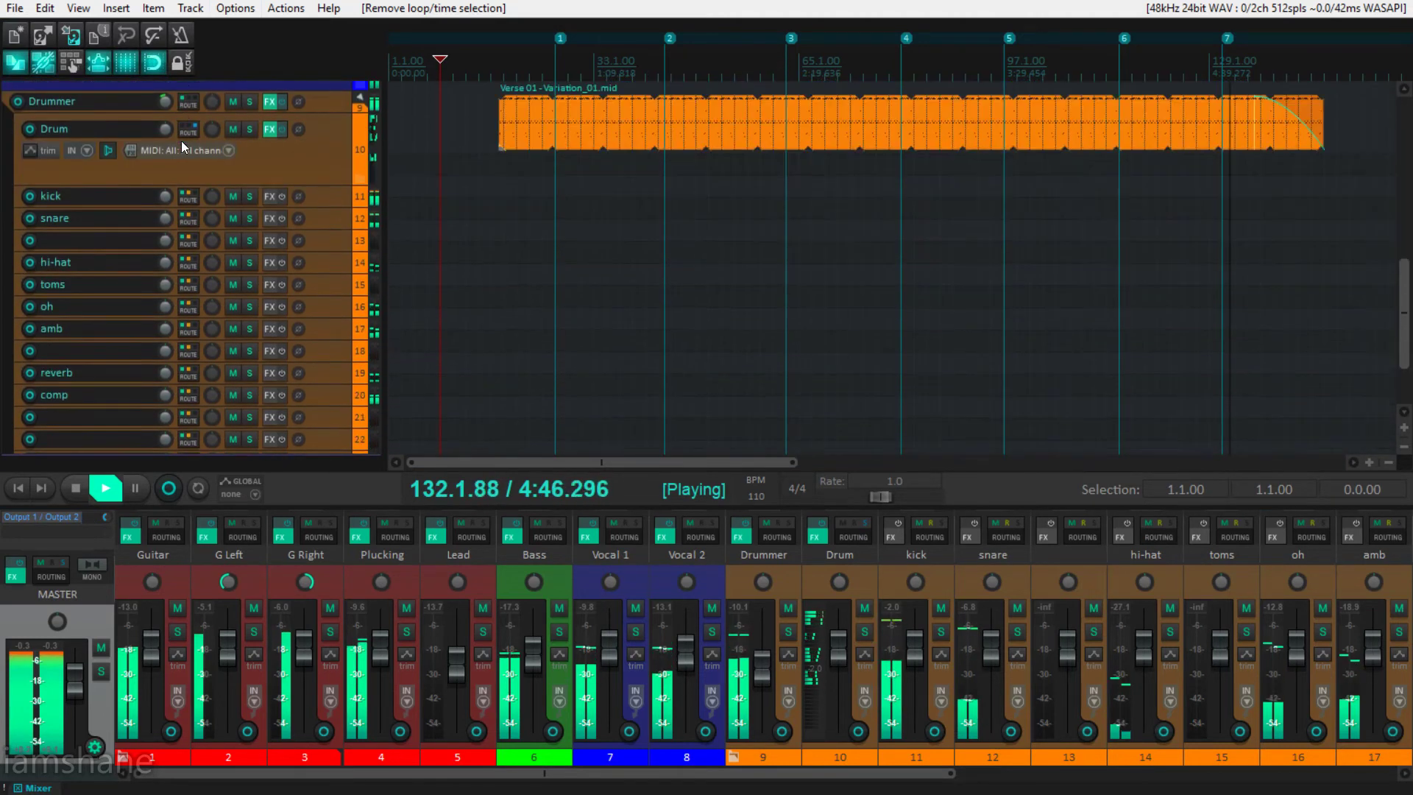
scroll(181, 140, down, 3)
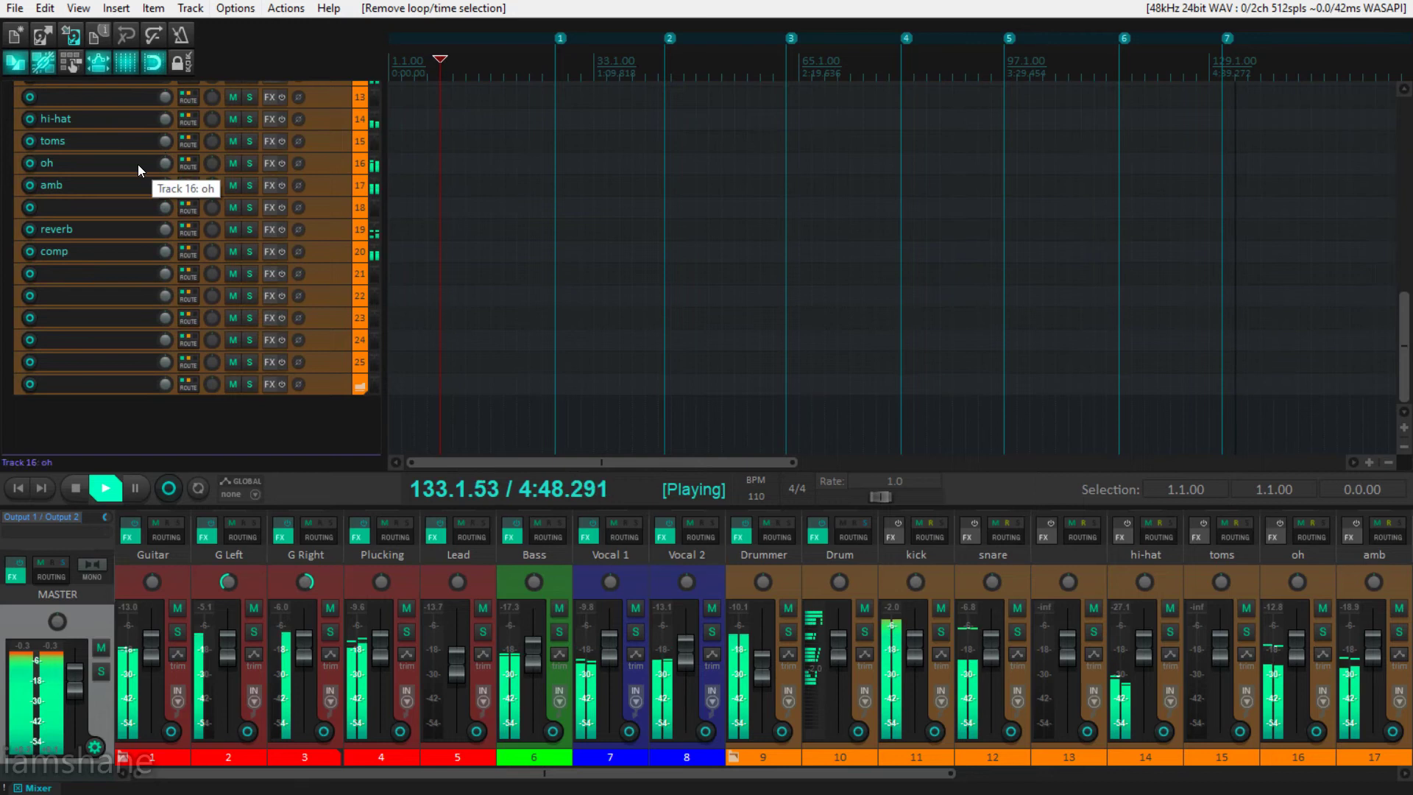
scroll(138, 165, up, 8)
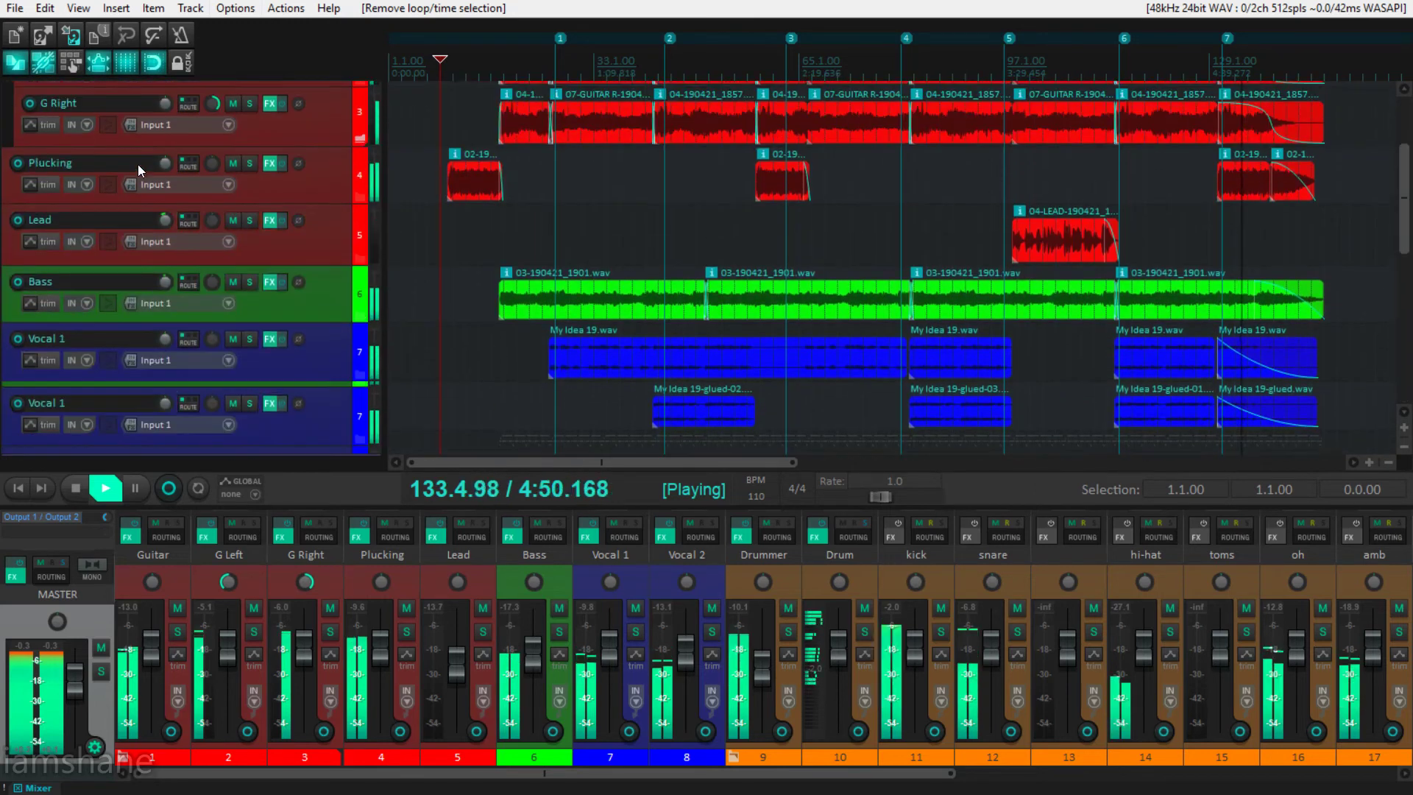
scroll(138, 165, up, 2)
Expand the INQUASAR DARK MATTER mixer to inspect its inserts, sends and coloured channels, and reduce it to give the tracks room.
drag(1039, 471, 1036, 126)
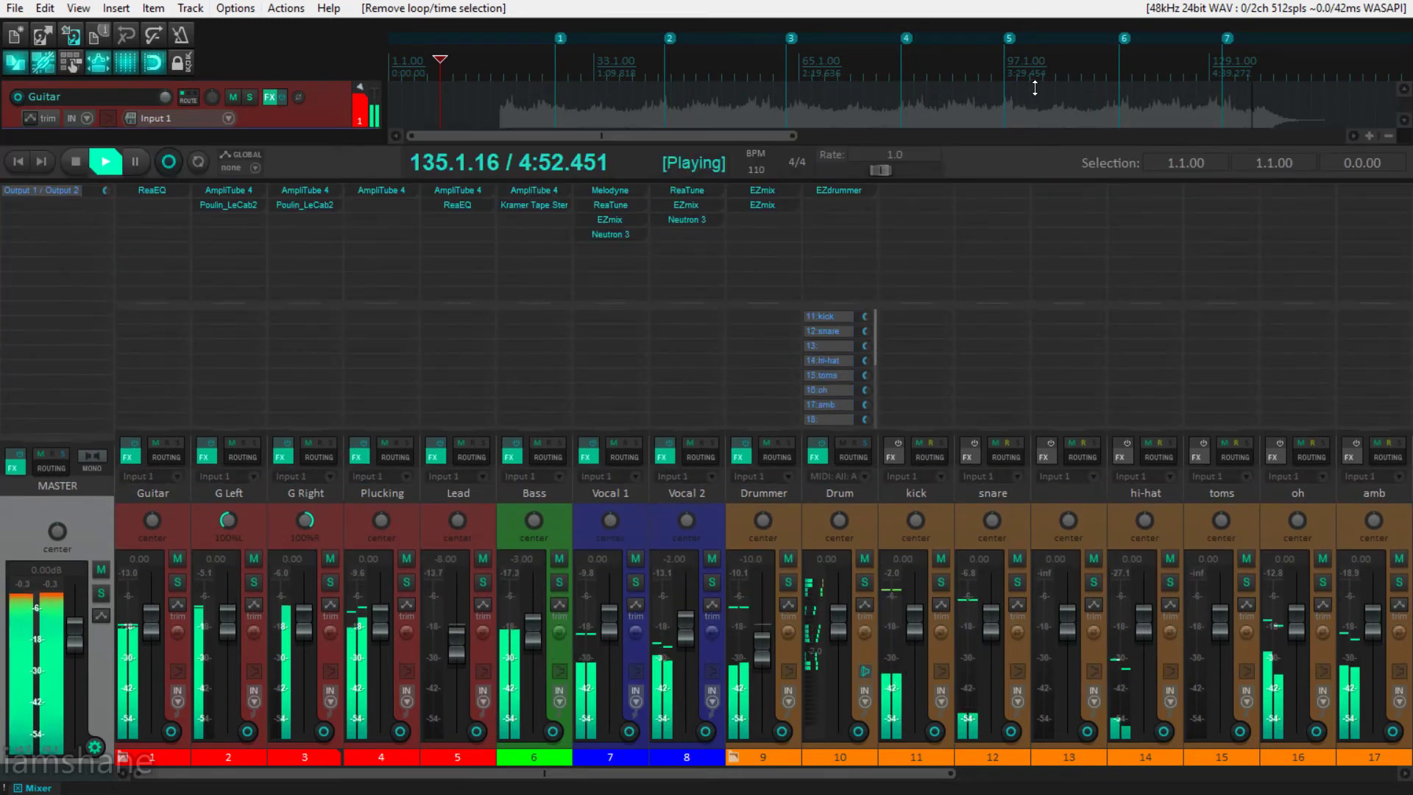
drag(235, 774, 178, 763)
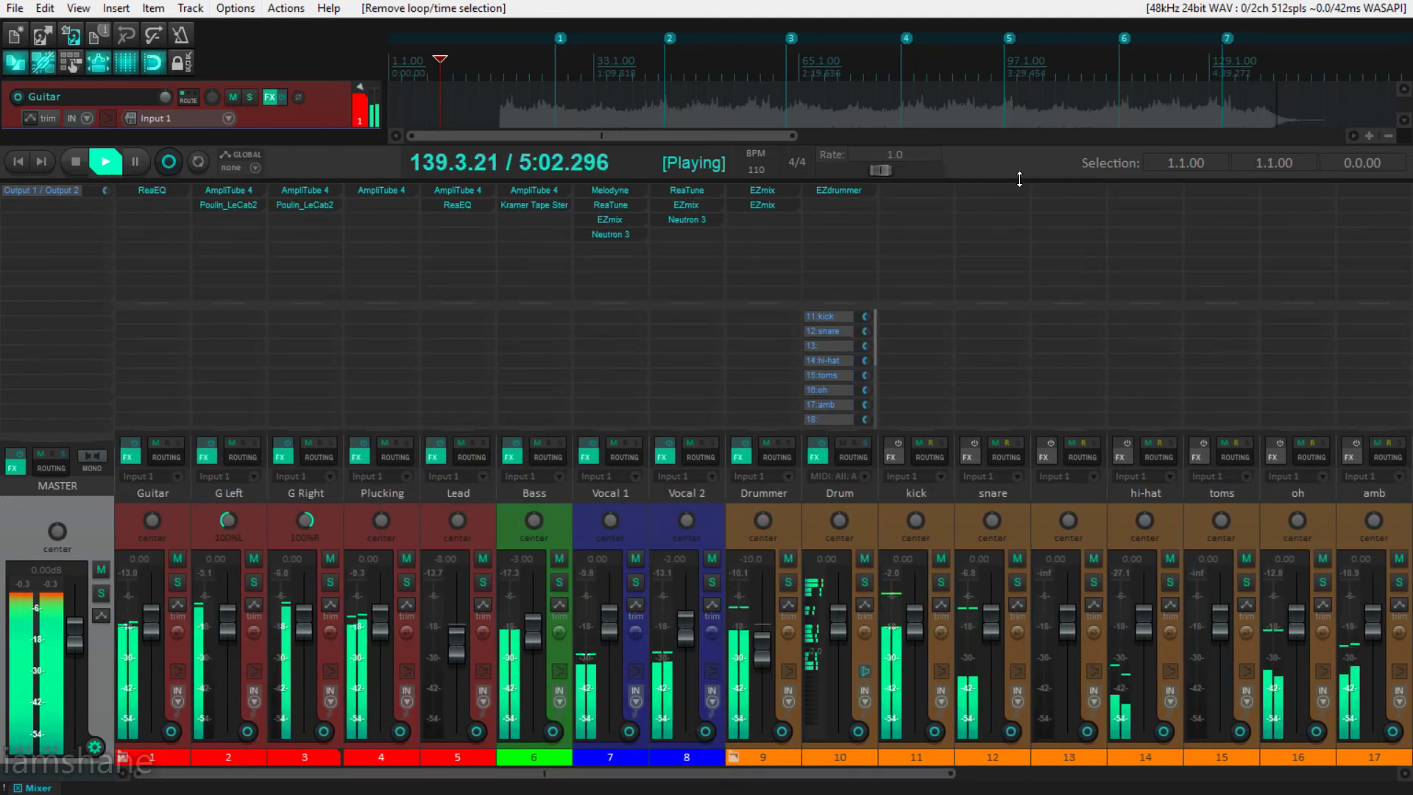
drag(1020, 180, 953, 666)
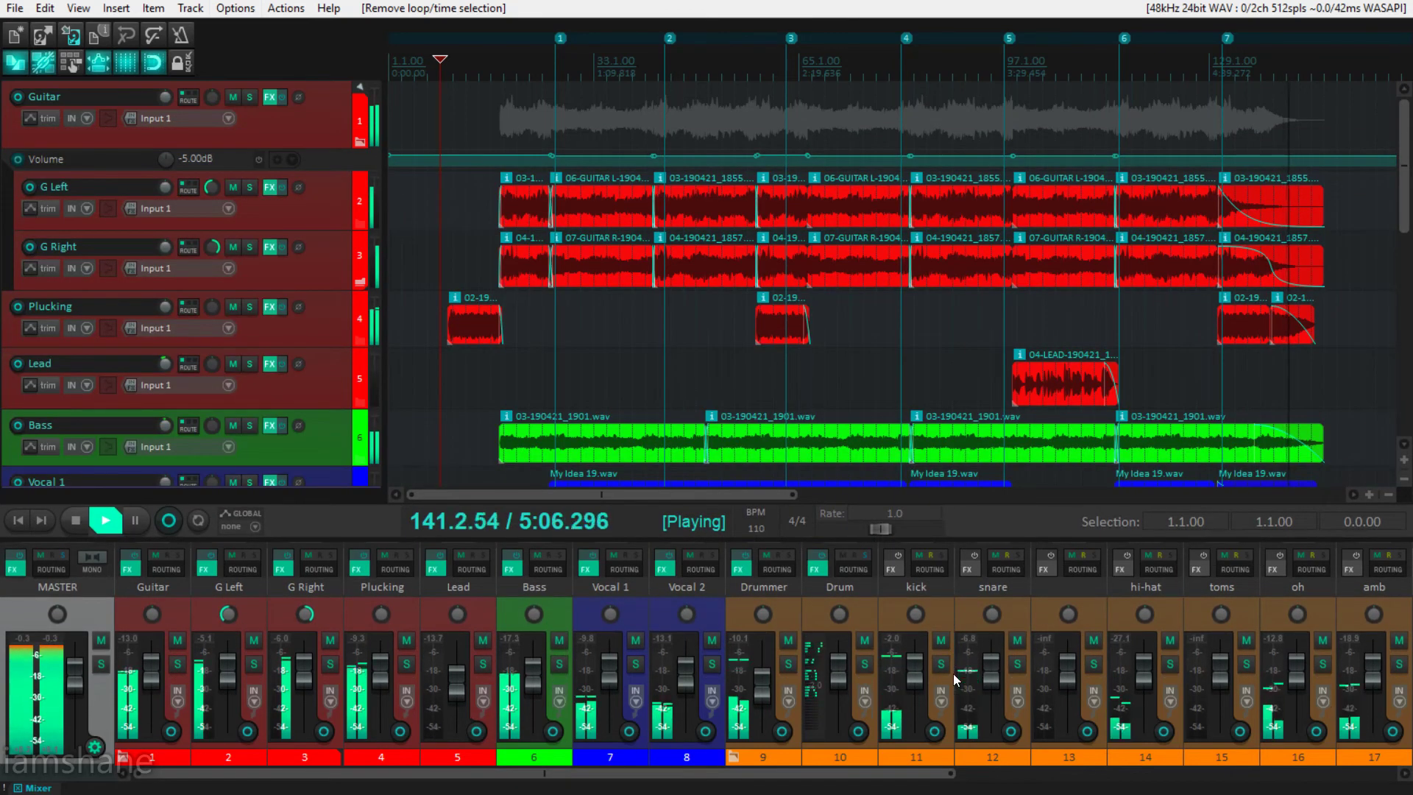